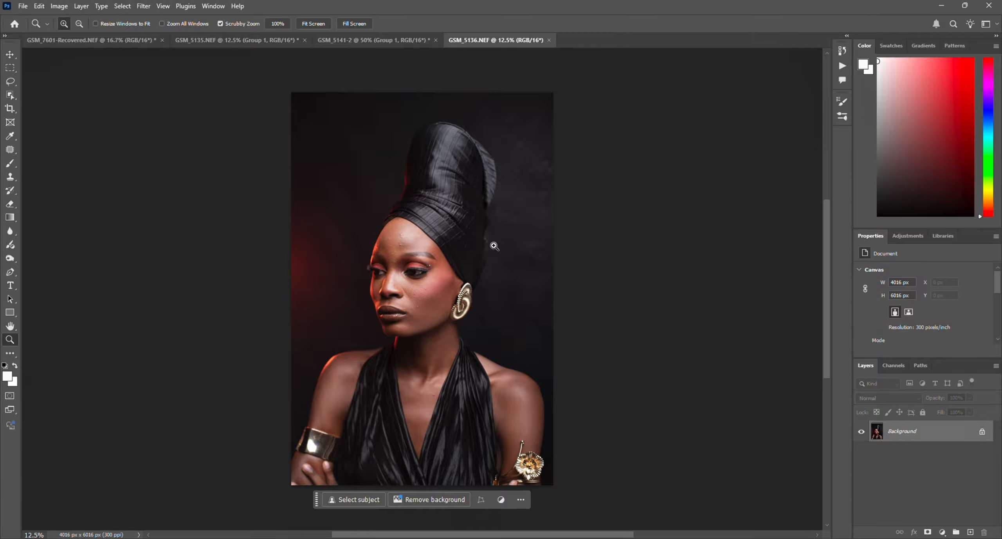
# Step: Patch the uppermost blemish in the highlight at the centre of the forehead with the Patch tool
pyautogui.click(452, 256)
pyautogui.scroll(4, 452, 256)
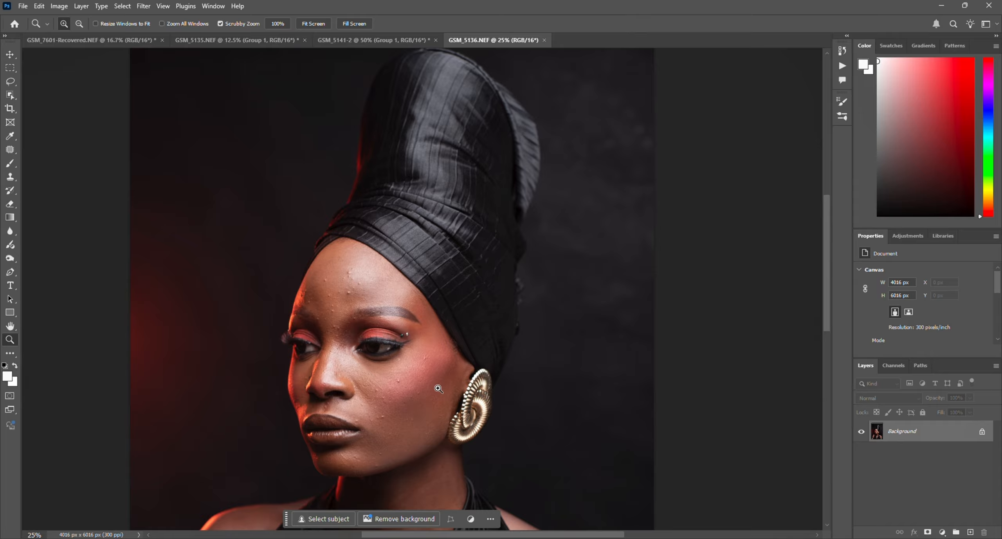
pyautogui.click(419, 353)
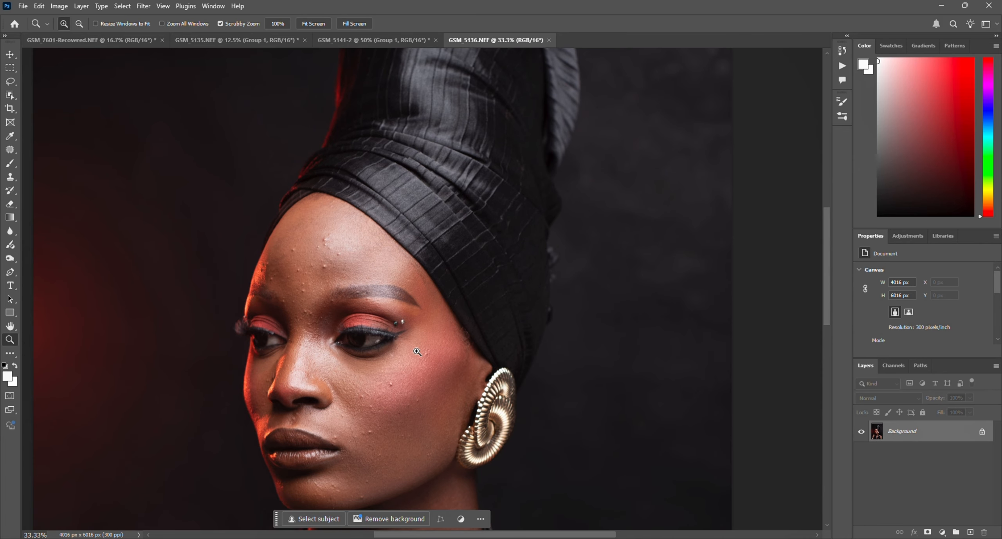
pyautogui.scroll(-1, 318, 253)
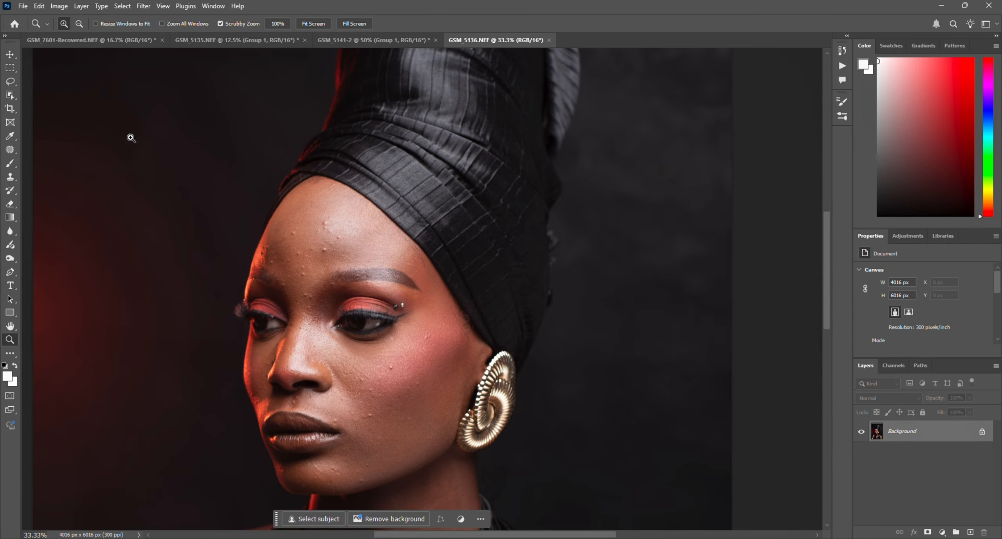
pyautogui.click(324, 221)
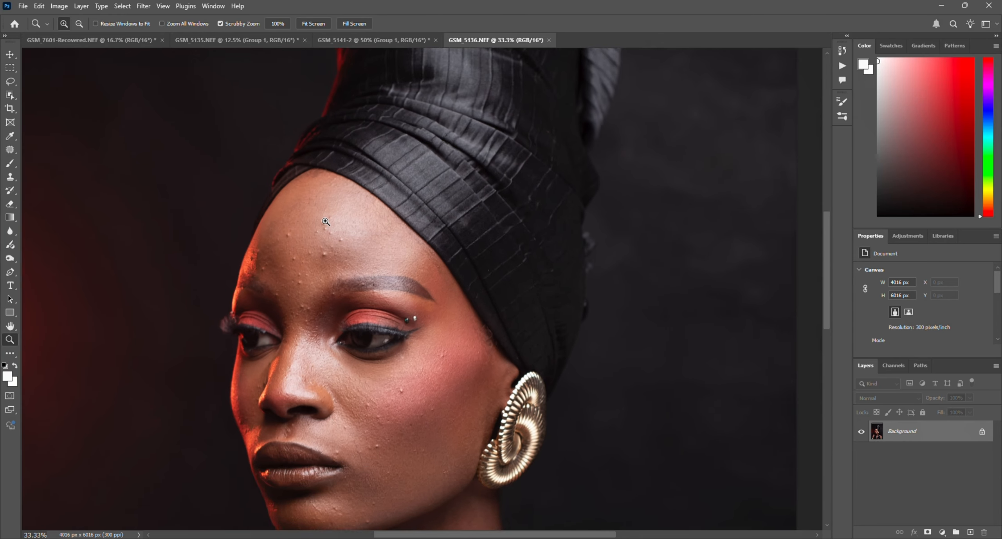
pyautogui.click(325, 222)
pyautogui.click(11, 149)
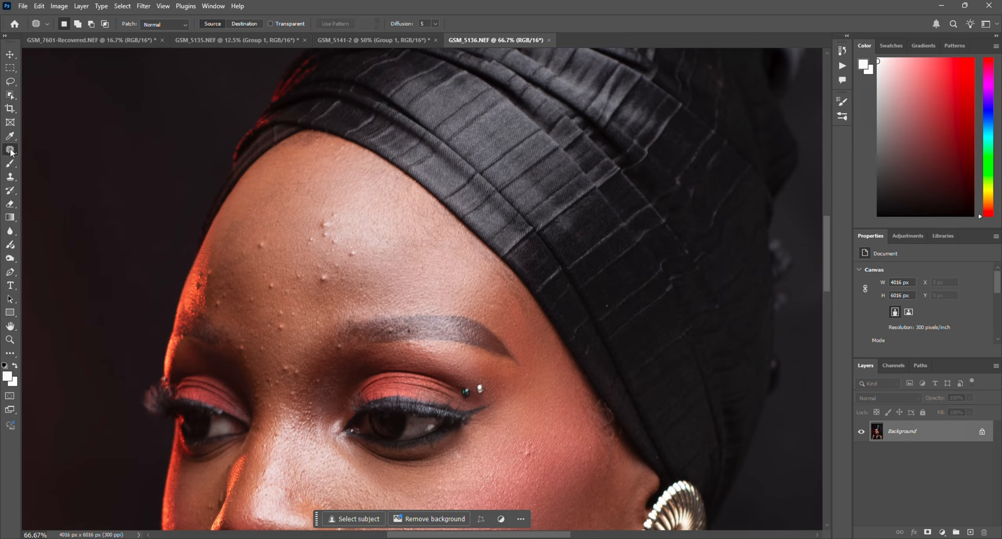
pyautogui.moveTo(313, 218)
pyautogui.mouseDown()
pyautogui.moveTo(336, 217)
pyautogui.moveTo(333, 229)
pyautogui.moveTo(320, 217)
pyautogui.moveTo(330, 197)
pyautogui.mouseUp()
pyautogui.hotkey('ctrl', 'd')
# Step: Patch the small bumps around the forehead's central highlight with clean skin, deselecting after each repair
pyautogui.moveTo(350, 247)
pyautogui.mouseDown()
pyautogui.moveTo(360, 258)
pyautogui.moveTo(354, 245)
pyautogui.mouseUp()
pyautogui.moveTo(353, 251); pyautogui.dragTo(369, 253)
pyautogui.hotkey('ctrl', 'd')
pyautogui.moveTo(333, 233); pyautogui.dragTo(519, 331)
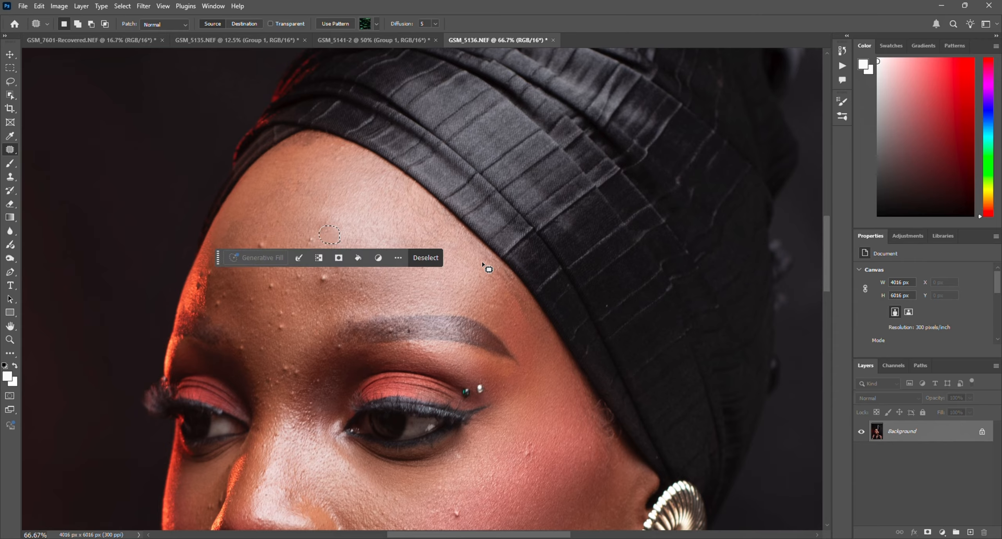
pyautogui.hotkey('ctrl', 'd')
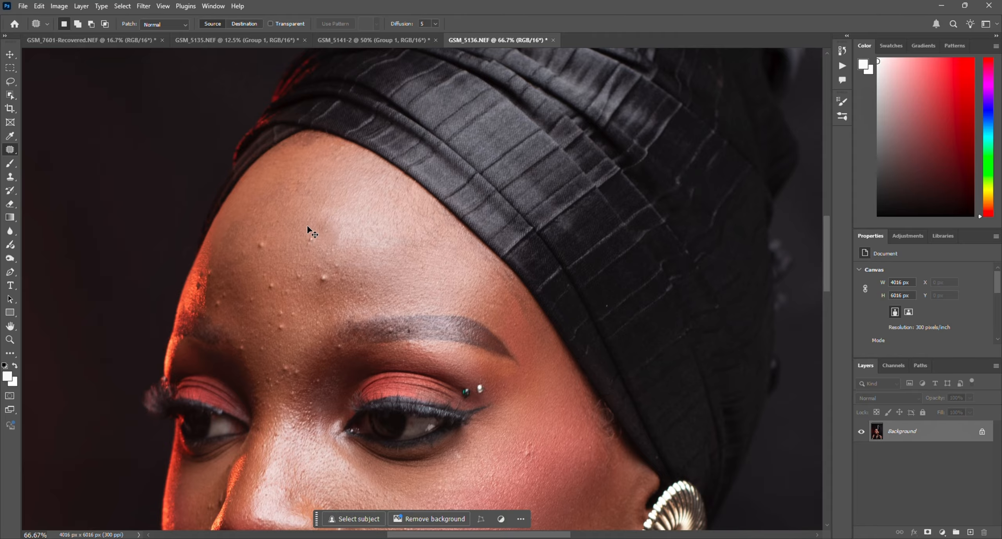
pyautogui.moveTo(330, 226); pyautogui.dragTo(328, 227)
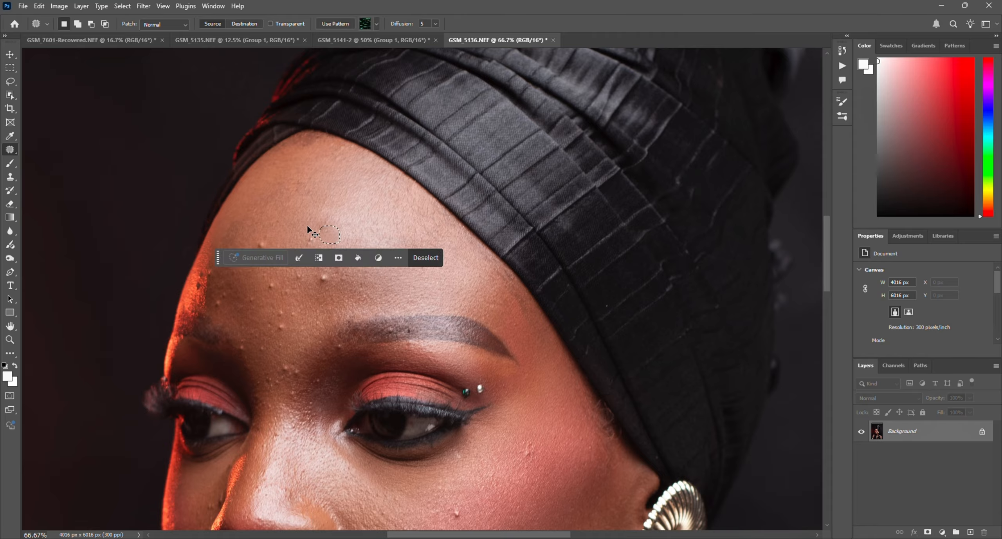
pyautogui.click(428, 258)
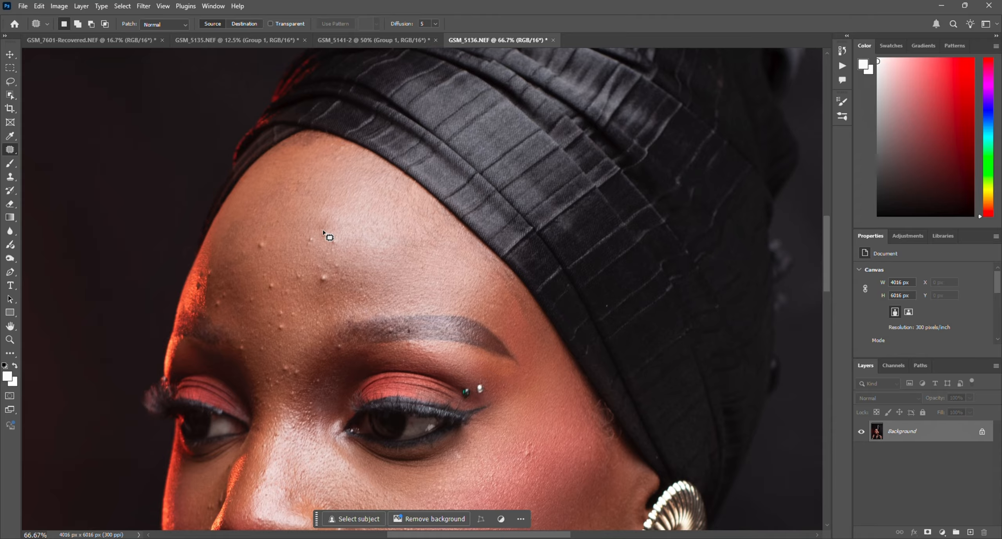
pyautogui.moveTo(324, 232)
pyautogui.mouseDown()
pyautogui.moveTo(341, 247)
pyautogui.moveTo(317, 237)
pyautogui.moveTo(347, 229)
pyautogui.mouseUp()
pyautogui.hotkey('ctrl', 'd')
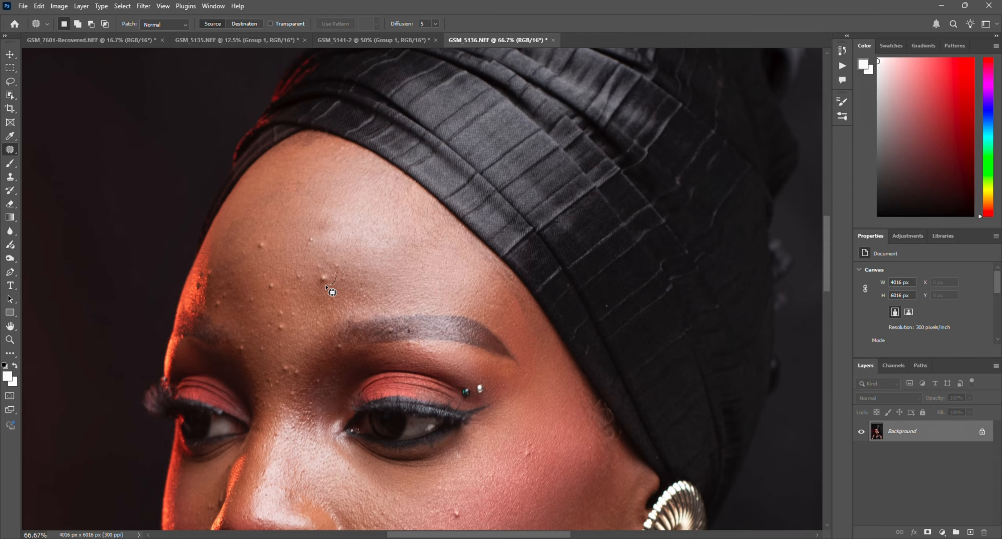
# Step: Patch the remaining blemishes across the middle and lower forehead above the eyebrows
pyautogui.moveTo(326, 285)
pyautogui.mouseDown()
pyautogui.moveTo(327, 273)
pyautogui.moveTo(350, 267)
pyautogui.mouseUp()
pyautogui.moveTo(313, 234)
pyautogui.mouseDown()
pyautogui.moveTo(308, 247)
pyautogui.moveTo(311, 236)
pyautogui.moveTo(269, 247)
pyautogui.moveTo(274, 223)
pyautogui.moveTo(258, 242)
pyautogui.moveTo(277, 231)
pyautogui.mouseUp()
pyautogui.hotkey('ctrl', 'd')
pyautogui.moveTo(276, 277)
pyautogui.mouseDown()
pyautogui.moveTo(281, 290)
pyautogui.moveTo(262, 276)
pyautogui.moveTo(296, 254)
pyautogui.mouseUp()
pyautogui.moveTo(289, 307)
pyautogui.mouseDown()
pyautogui.moveTo(300, 331)
pyautogui.moveTo(275, 325)
pyautogui.moveTo(285, 307)
pyautogui.moveTo(272, 263)
pyautogui.moveTo(305, 273)
pyautogui.moveTo(296, 256)
pyautogui.moveTo(316, 289)
pyautogui.moveTo(327, 240)
pyautogui.mouseUp()
pyautogui.hotkey('ctrl', 'd')
pyautogui.hotkey('ctrl', 'd')
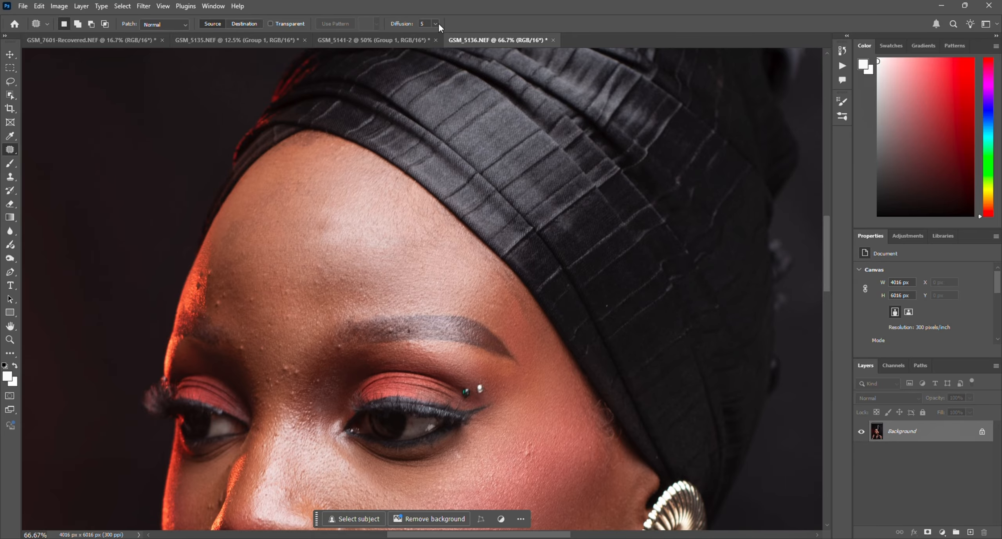
# Step: Patch the blemishes along the jawline and on the chin below the corner of the mouth
pyautogui.scroll(-8, 515, 288)
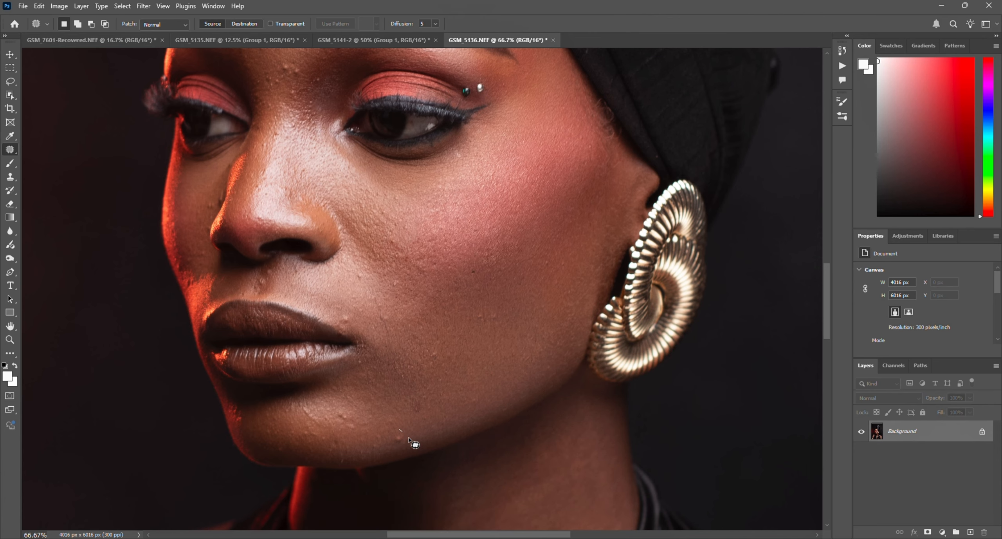
pyautogui.moveTo(407, 436)
pyautogui.mouseDown()
pyautogui.moveTo(392, 438)
pyautogui.moveTo(404, 433)
pyautogui.mouseUp()
pyautogui.moveTo(399, 439)
pyautogui.mouseDown()
pyautogui.moveTo(402, 418)
pyautogui.moveTo(348, 426)
pyautogui.moveTo(337, 406)
pyautogui.moveTo(348, 409)
pyautogui.mouseUp()
pyautogui.hotkey('ctrl', 'd')
pyautogui.moveTo(346, 408); pyautogui.dragTo(351, 387)
pyautogui.hotkey('ctrl', 'd')
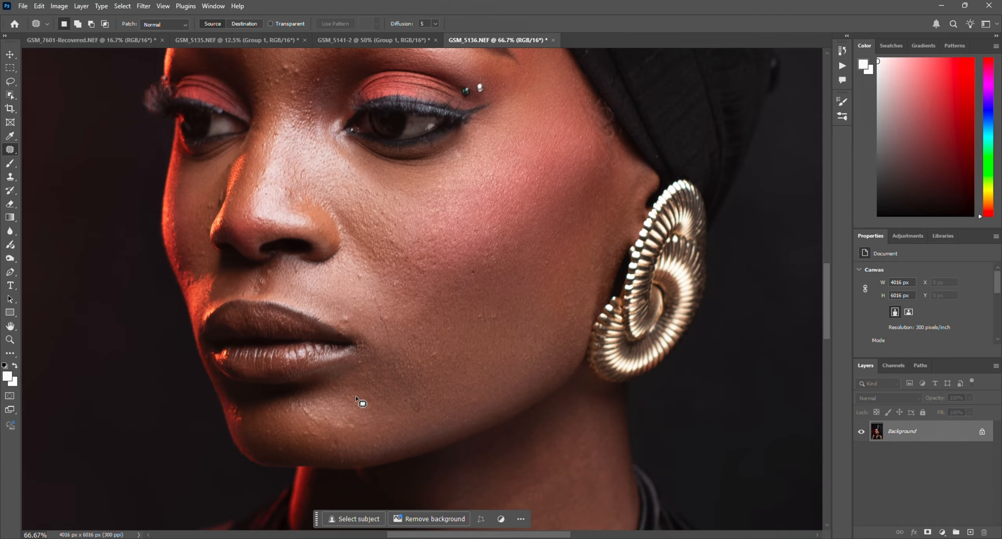
# Step: Patch the bumps on the cheek beside the nostril and near the corner of the mouth
pyautogui.scroll(-2, 353, 415)
pyautogui.scroll(4, 385, 385)
pyautogui.scroll(1, 385, 400)
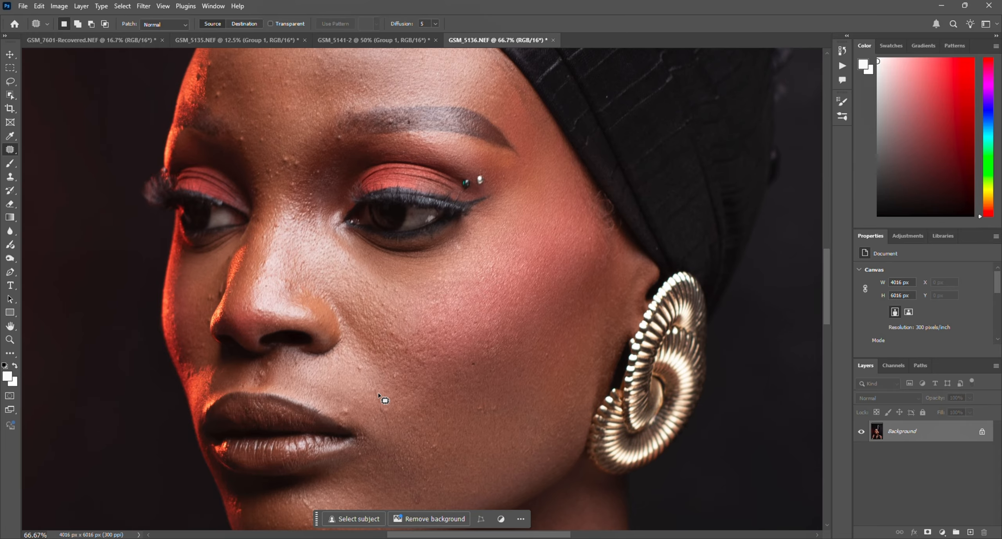
pyautogui.moveTo(360, 358)
pyautogui.mouseDown()
pyautogui.moveTo(354, 375)
pyautogui.moveTo(350, 343)
pyautogui.mouseUp()
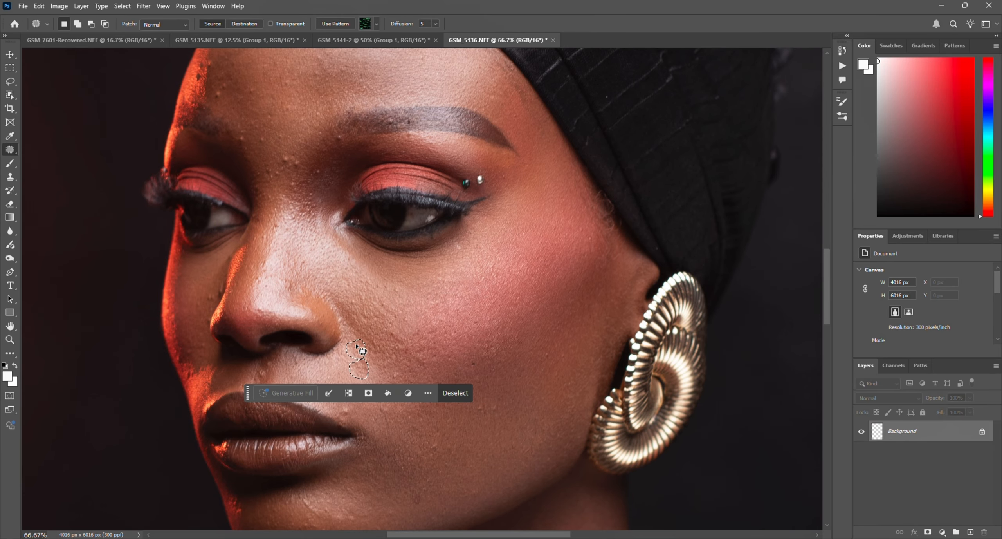
pyautogui.hotkey('ctrl', 'd')
pyautogui.moveTo(350, 400)
pyautogui.mouseDown()
pyautogui.moveTo(348, 419)
pyautogui.moveTo(358, 373)
pyautogui.mouseUp()
pyautogui.hotkey('ctrl', 'd')
# Step: Patch the blemishes on the side of the forehead near its red-lit edge
pyautogui.scroll(5, 398, 395)
pyautogui.scroll(2, 404, 459)
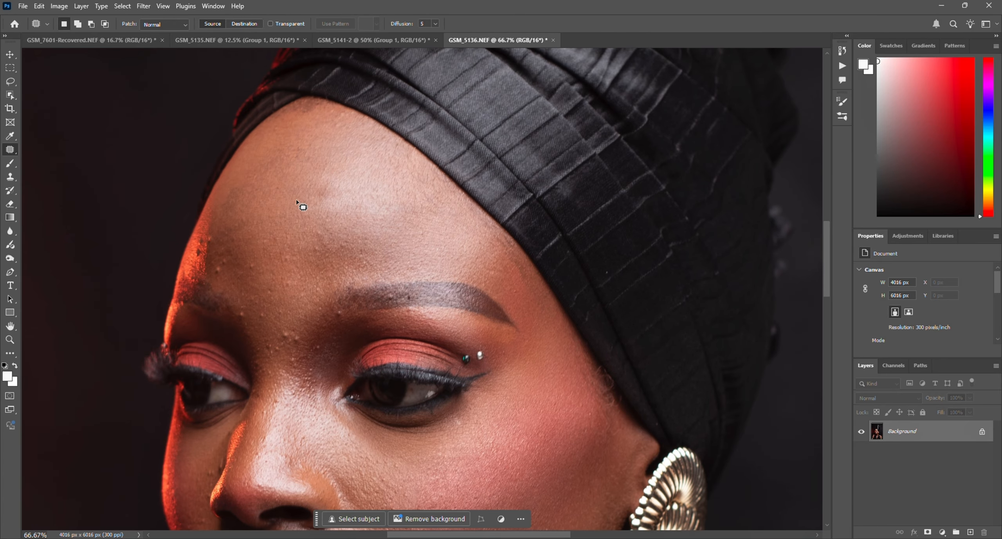
pyautogui.moveTo(259, 254)
pyautogui.mouseDown()
pyautogui.moveTo(247, 269)
pyautogui.moveTo(258, 234)
pyautogui.moveTo(217, 276)
pyautogui.moveTo(223, 247)
pyautogui.moveTo(229, 258)
pyautogui.moveTo(242, 232)
pyautogui.moveTo(215, 246)
pyautogui.moveTo(204, 269)
pyautogui.moveTo(206, 240)
pyautogui.moveTo(223, 223)
pyautogui.mouseUp()
pyautogui.hotkey('ctrl', 'd')
pyautogui.hotkey('ctrl', 'd')
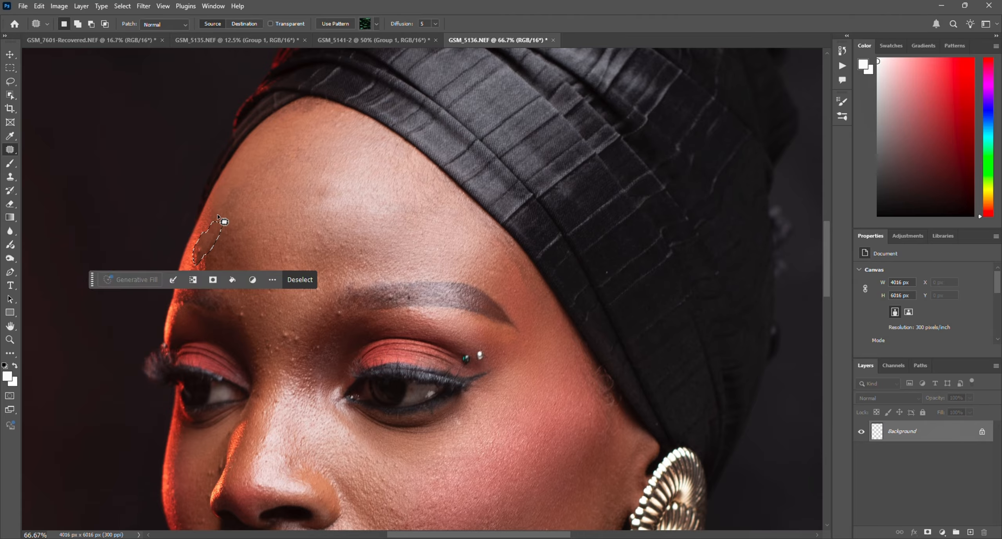
pyautogui.hotkey('ctrl', 'd')
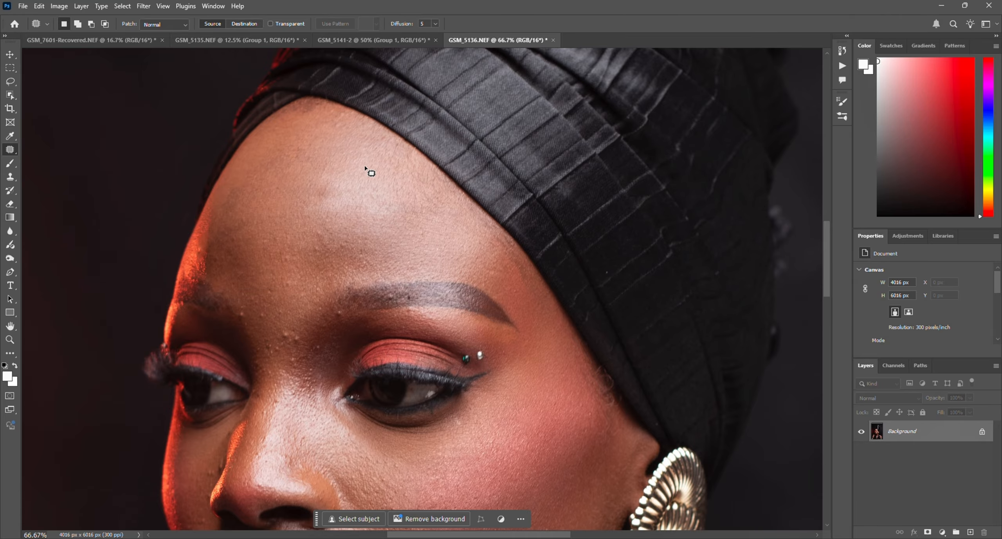
# Step: Patch the bumps between the eyebrows above the bridge of the nose
pyautogui.scroll(-2, 384, 216)
pyautogui.moveTo(296, 283)
pyautogui.mouseDown()
pyautogui.moveTo(307, 308)
pyautogui.moveTo(282, 289)
pyautogui.moveTo(296, 284)
pyautogui.mouseUp()
pyautogui.moveTo(292, 293); pyautogui.dragTo(292, 254)
pyautogui.hotkey('ctrl', 'd')
# Step: Examine the neck and chest, the whole portrait and the face for remaining skin blemishes
pyautogui.scroll(-5, 308, 305)
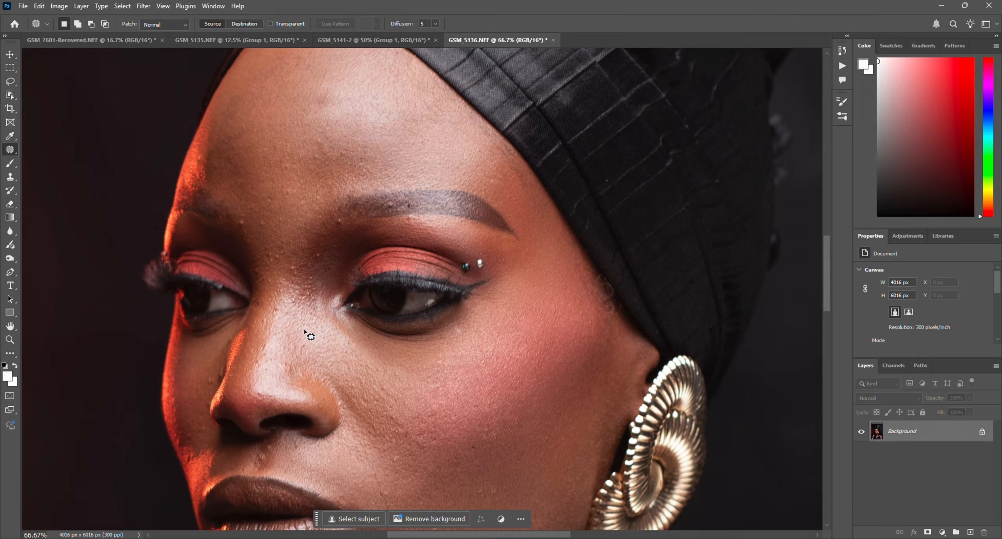
pyautogui.scroll(-20, 468, 370)
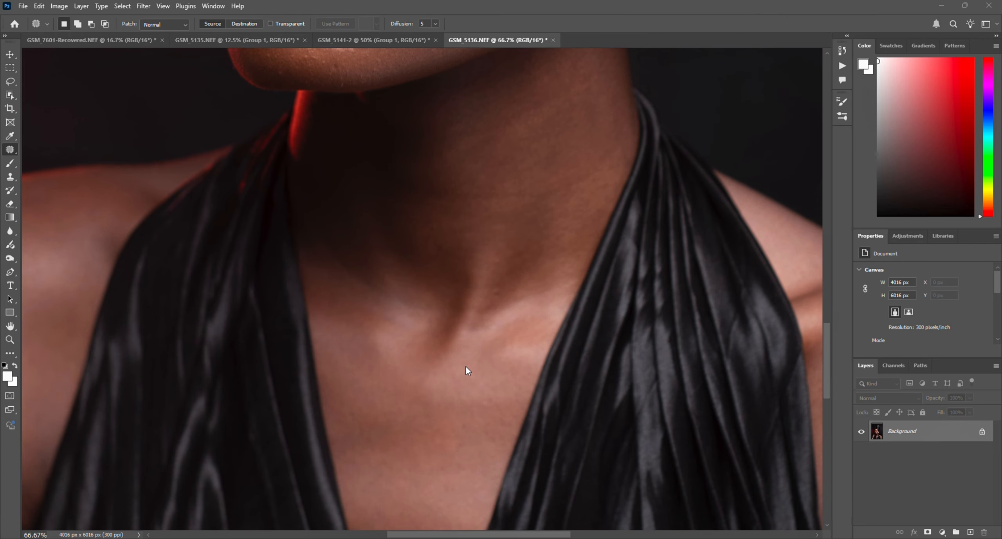
pyautogui.click(11, 339)
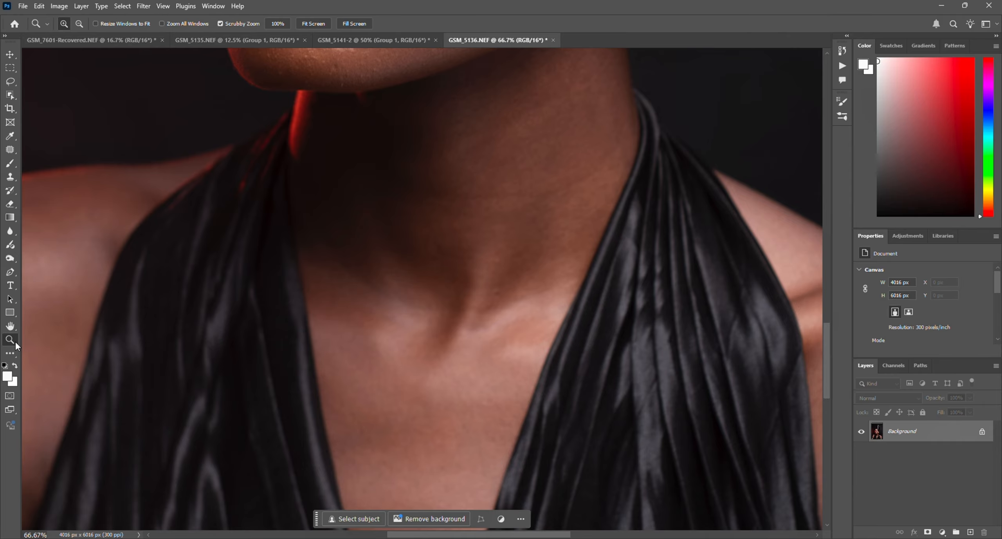
pyautogui.click(79, 25)
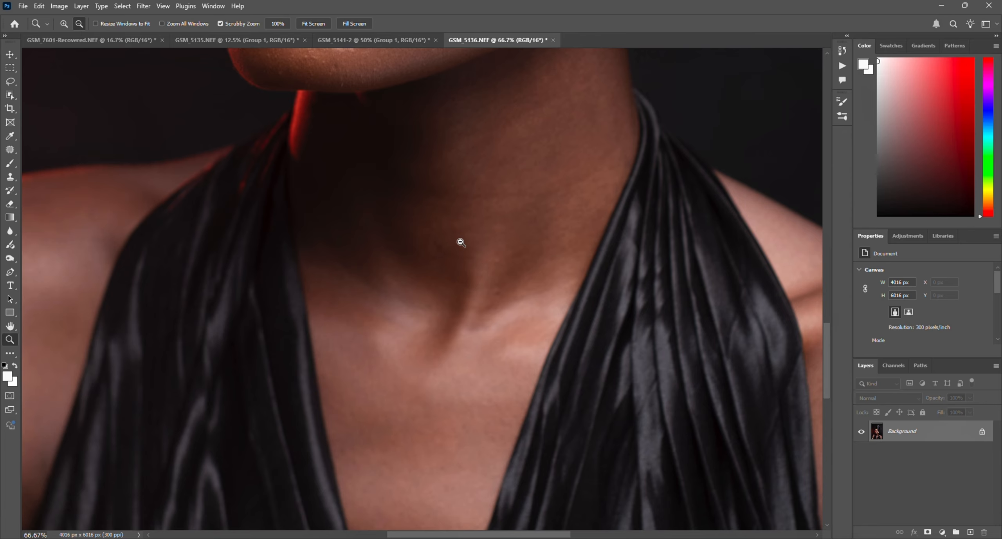
pyautogui.moveTo(458, 239); pyautogui.dragTo(461, 243)
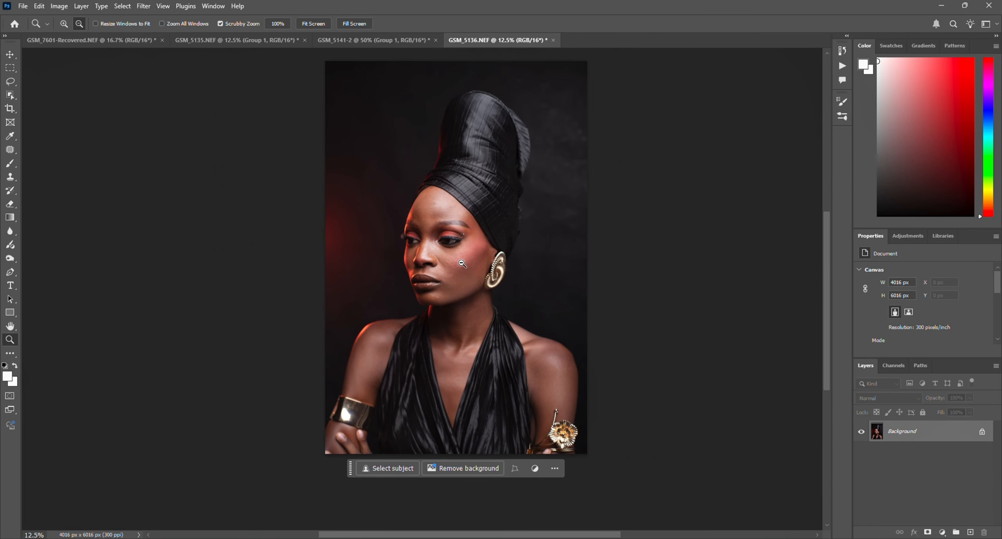
pyautogui.click(64, 24)
pyautogui.click(492, 196)
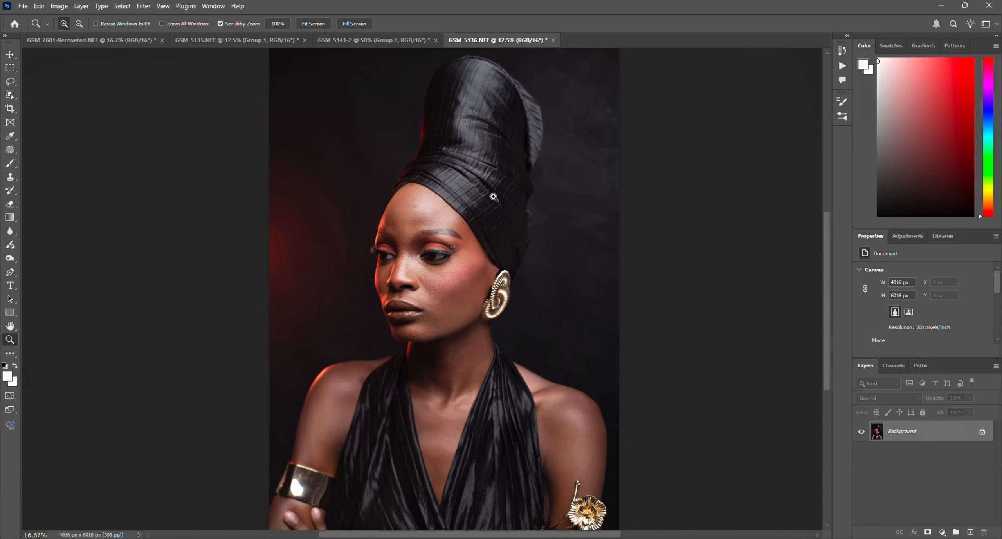
pyautogui.click(492, 196)
pyautogui.click(445, 277)
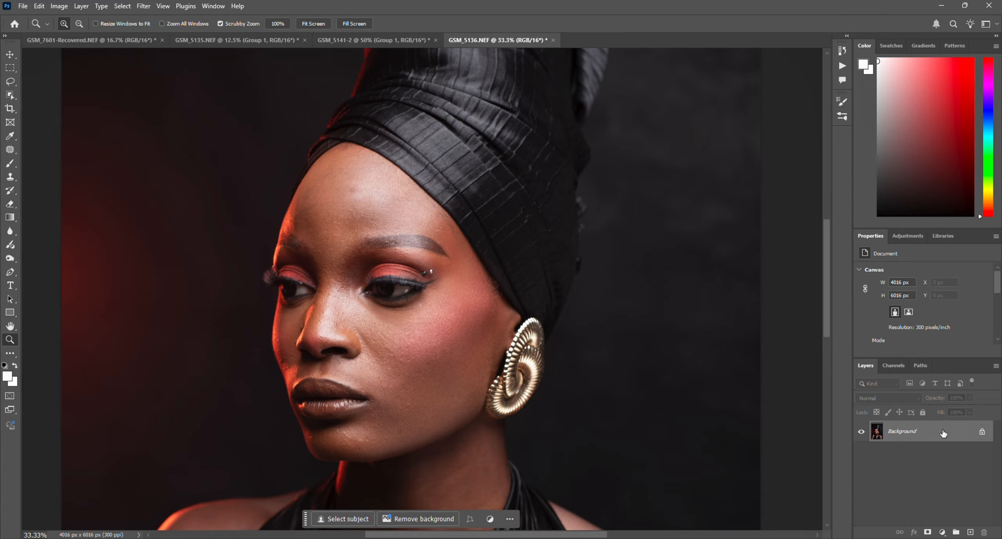
# Step: Duplicate the Background layer twice and rename the lower copy "colours" and the upper copy "texture"
pyautogui.moveTo(943, 433); pyautogui.dragTo(973, 530)
pyautogui.moveTo(956, 435); pyautogui.dragTo(973, 526)
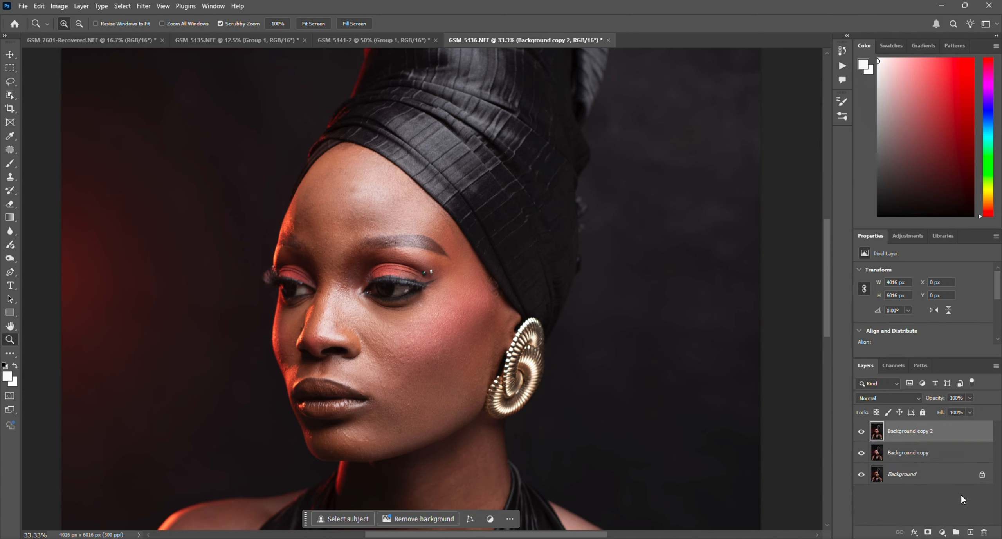
pyautogui.doubleClick(929, 452)
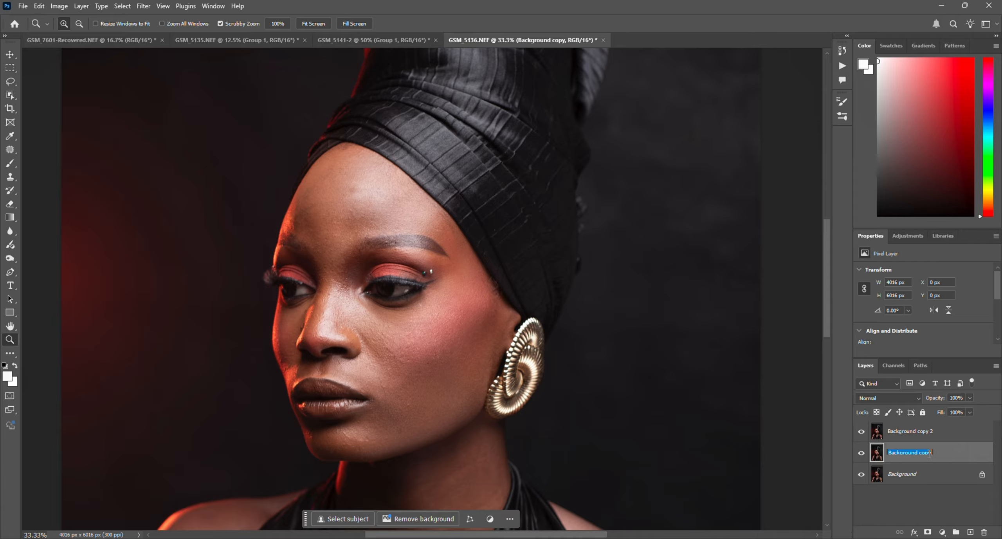
pyautogui.write('colours')
pyautogui.press('Return')
pyautogui.doubleClick(933, 430)
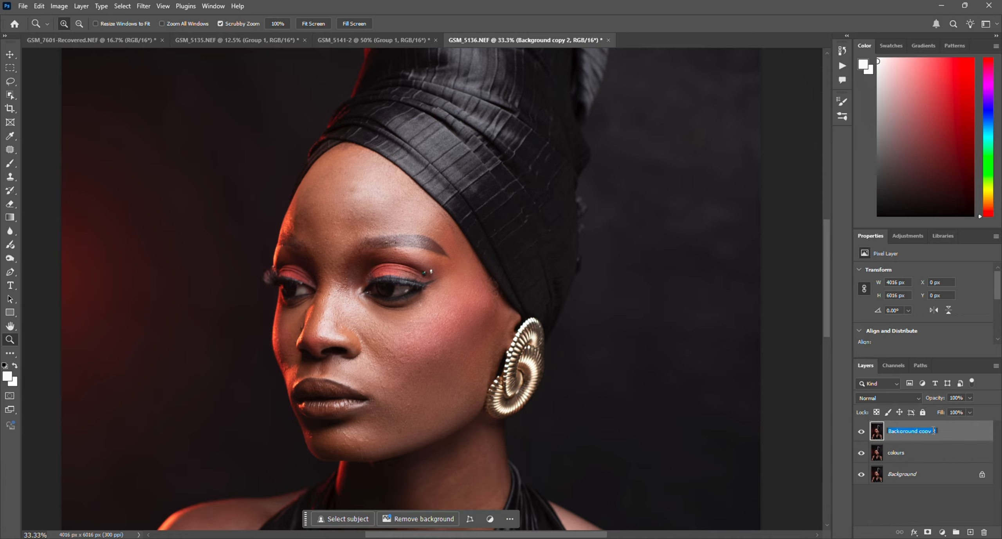
pyautogui.write('texture')
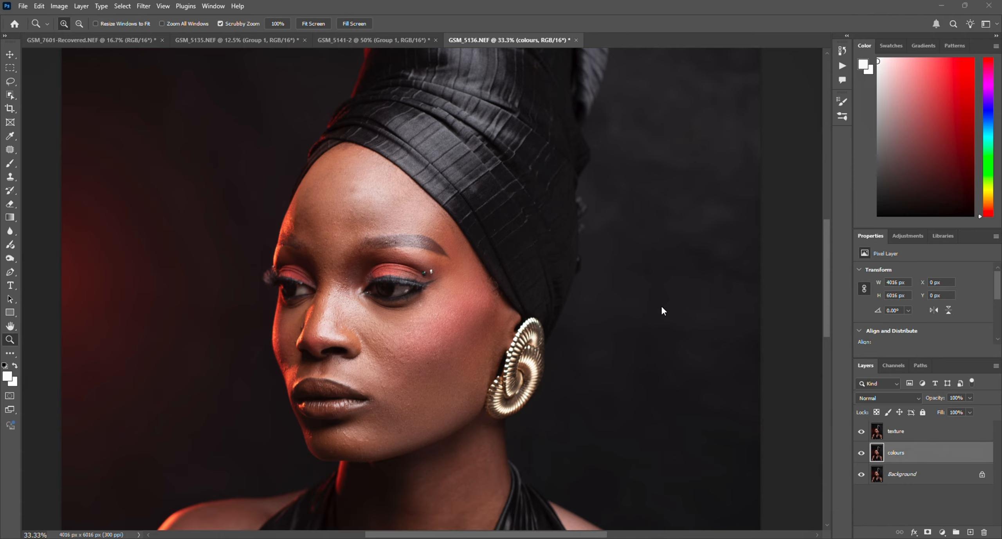
# Step: Open the Dust & Scratches filter for the colours layer and lower its radius to 1 pixel
pyautogui.click(924, 453)
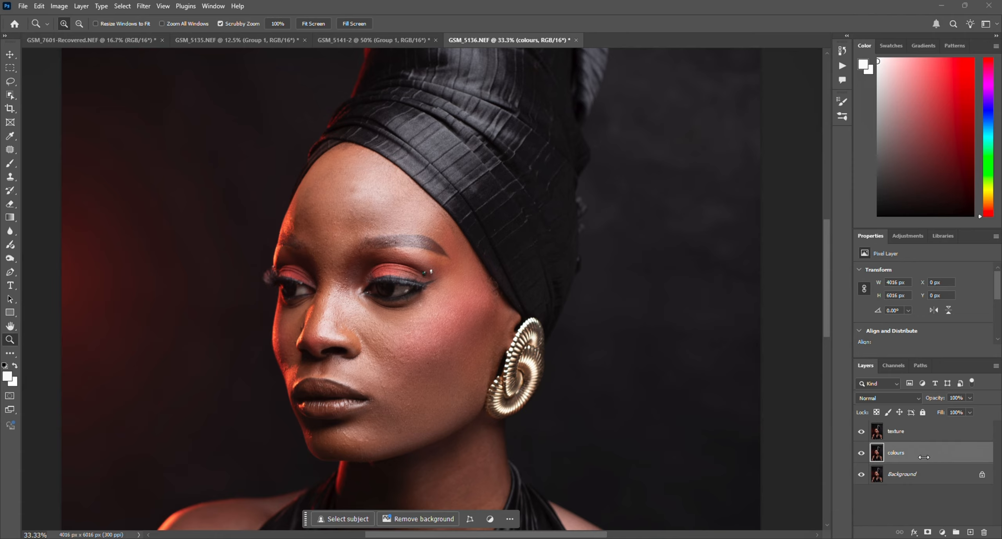
pyautogui.click(143, 6)
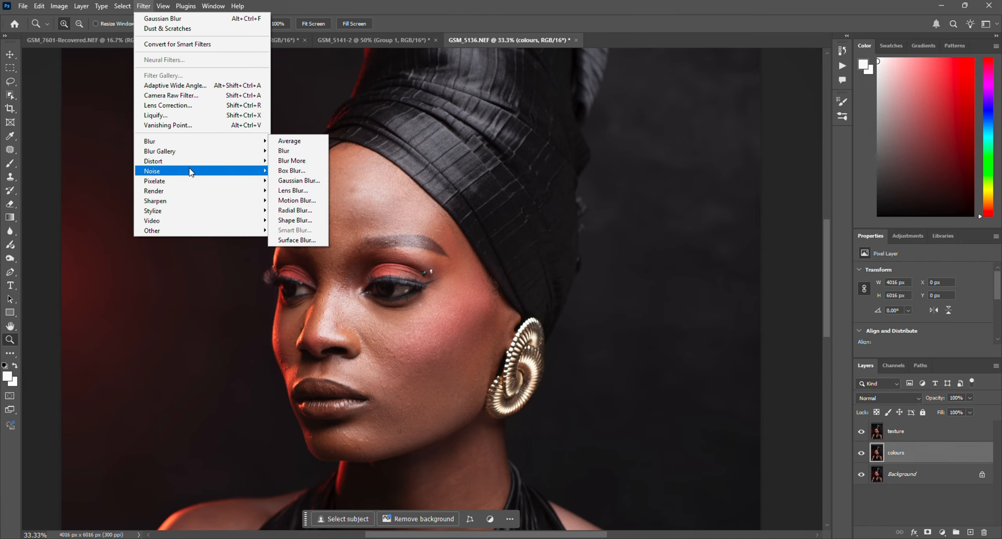
pyautogui.moveTo(192, 171)
pyautogui.click(305, 191)
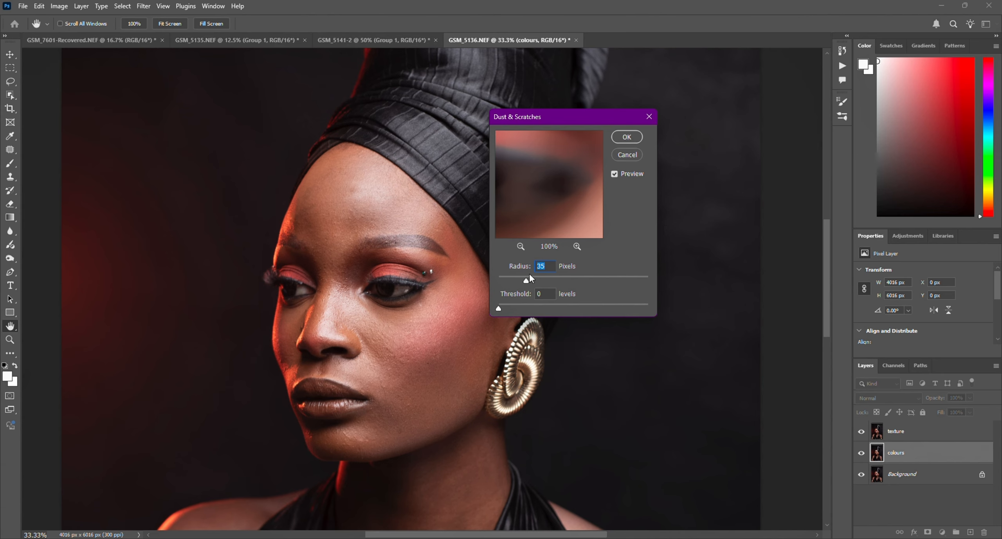
pyautogui.moveTo(525, 280); pyautogui.dragTo(500, 282)
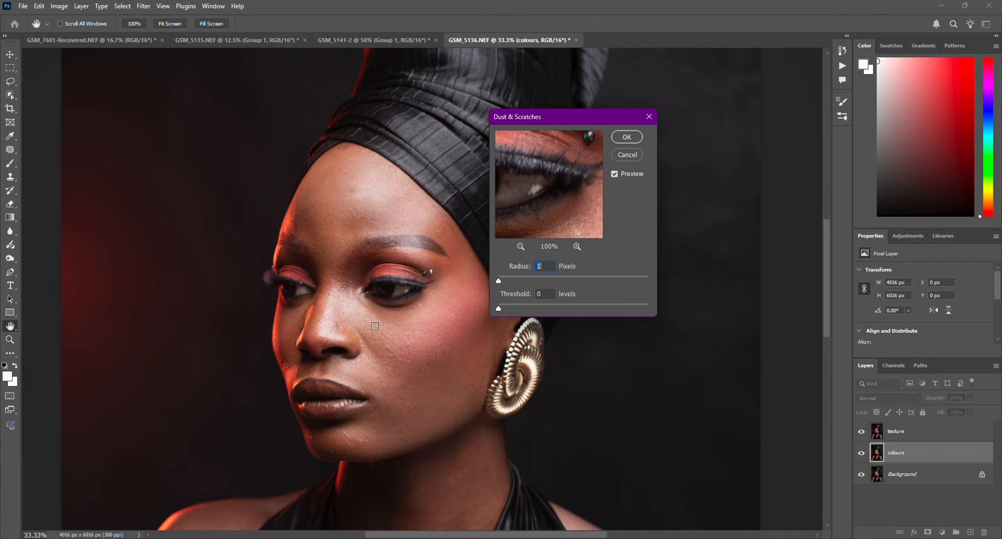
# Step: Preview the cheek skin and apply Dust & Scratches to the colours layer with a radius of 40 pixels
pyautogui.click(378, 332)
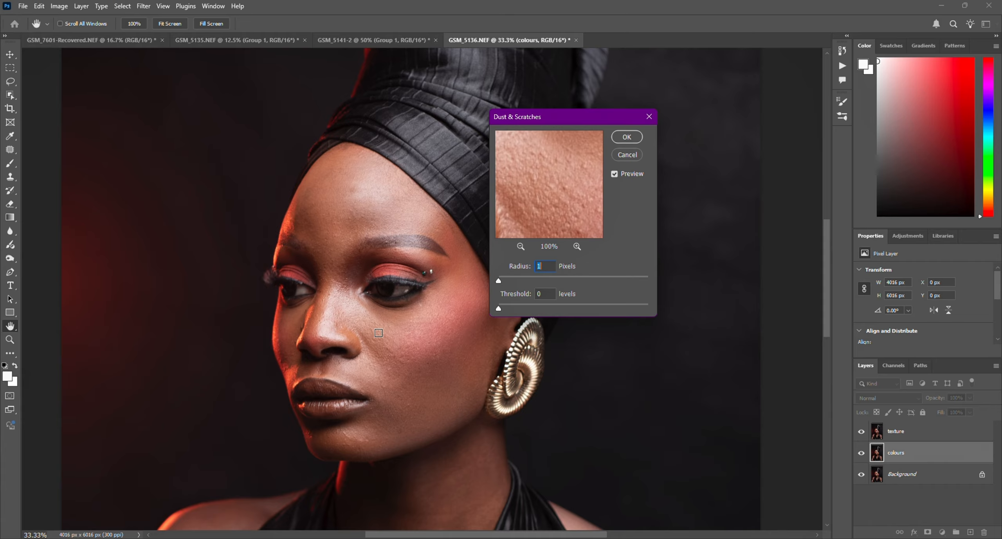
pyautogui.click(377, 340)
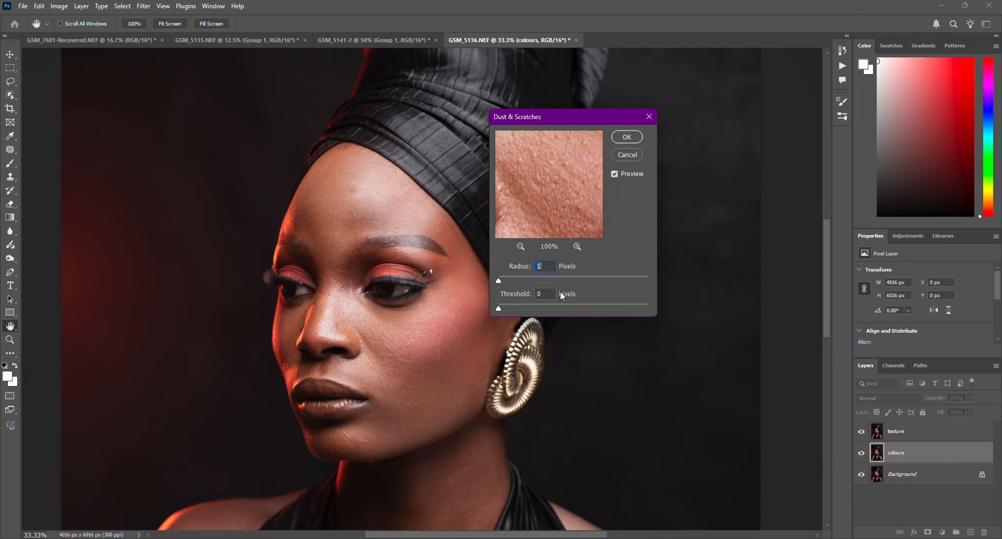
pyautogui.click(501, 281)
pyautogui.moveTo(501, 282); pyautogui.dragTo(506, 282)
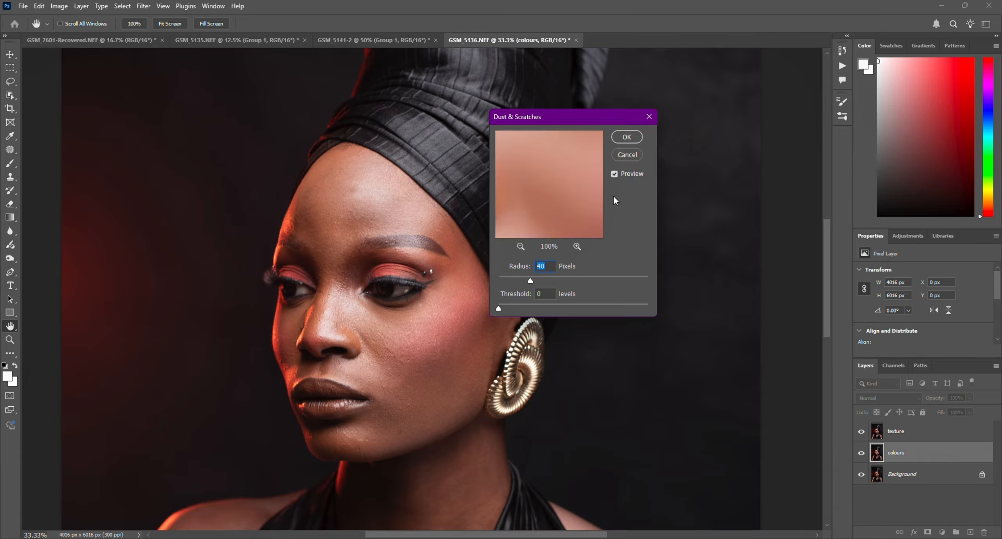
pyautogui.click(626, 137)
pyautogui.press('z')
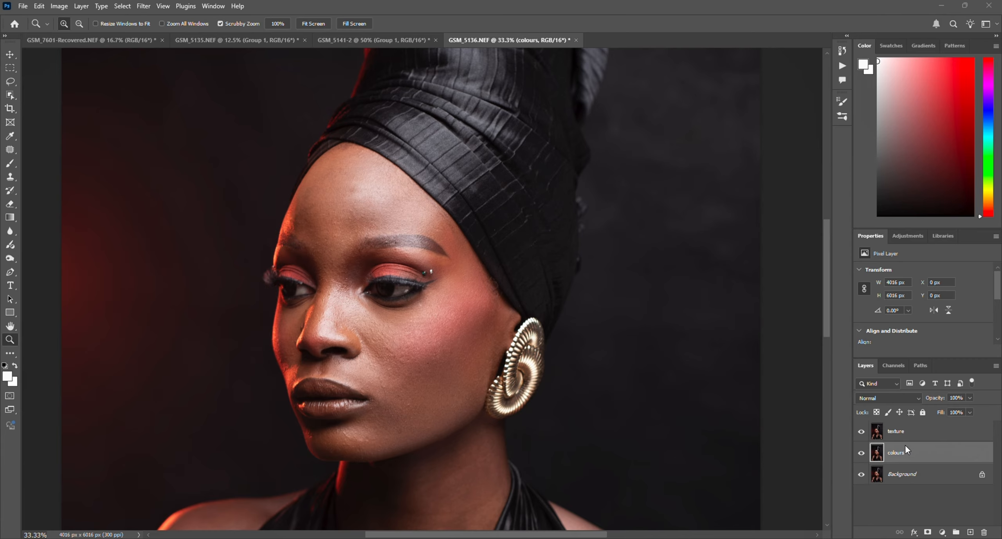
# Step: Run Apply Image on the texture layer with the colours layer as source, Subtract blending, scale 2 and offset 128
pyautogui.click(906, 429)
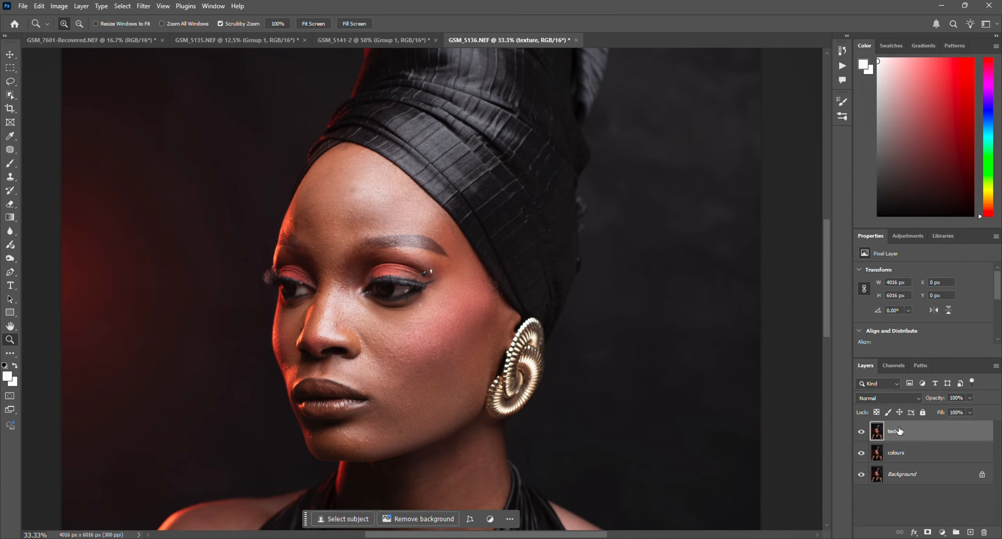
pyautogui.click(60, 6)
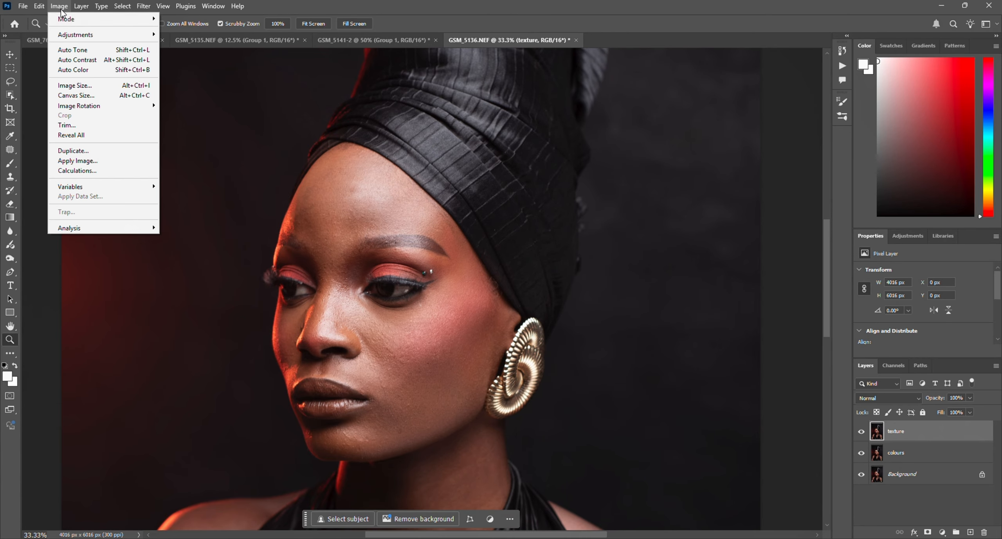
pyautogui.click(118, 161)
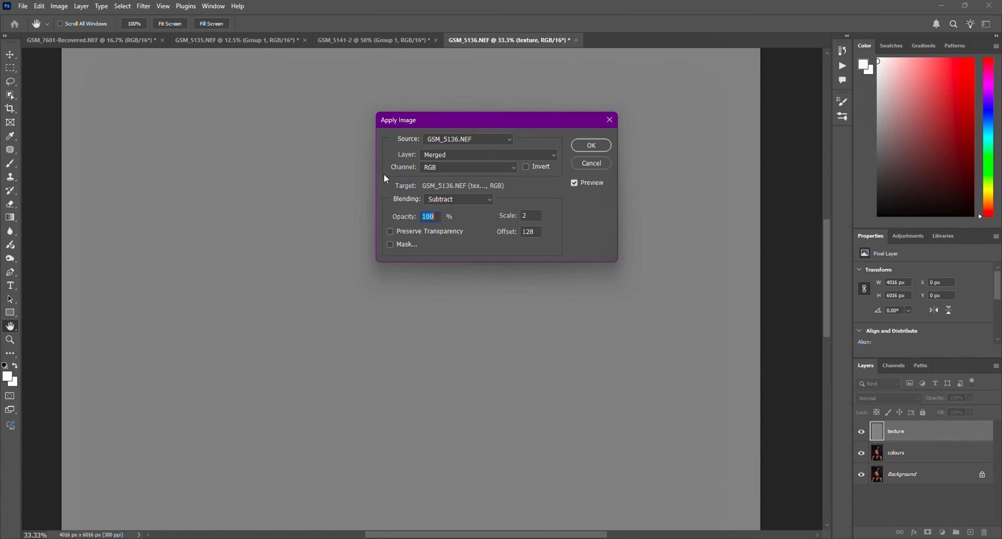
pyautogui.click(452, 153)
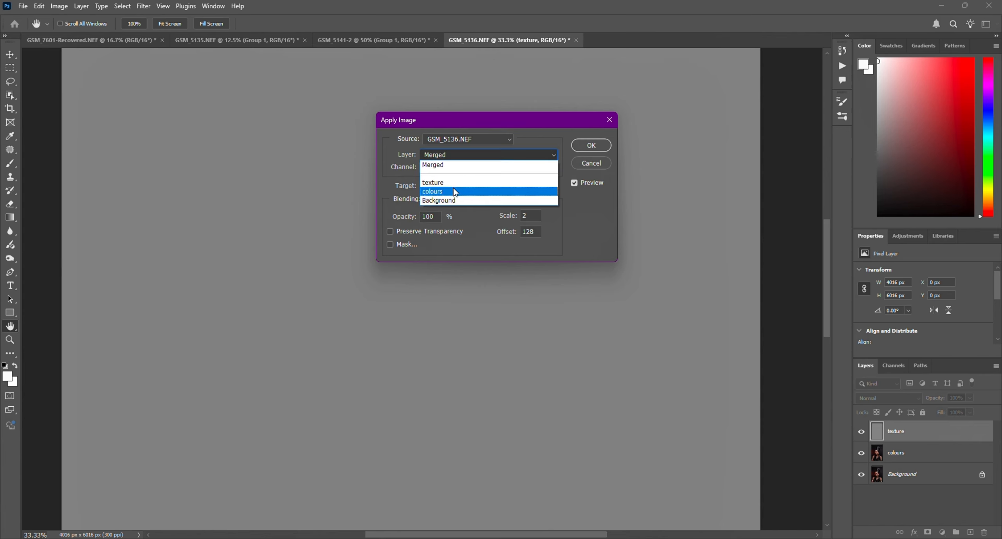
pyautogui.click(455, 191)
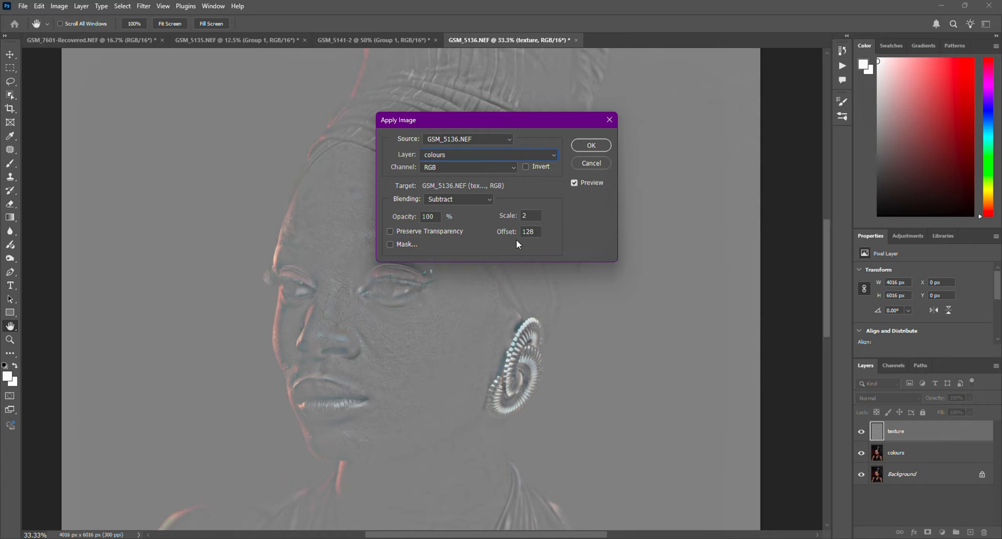
pyautogui.click(587, 144)
pyautogui.press('z')
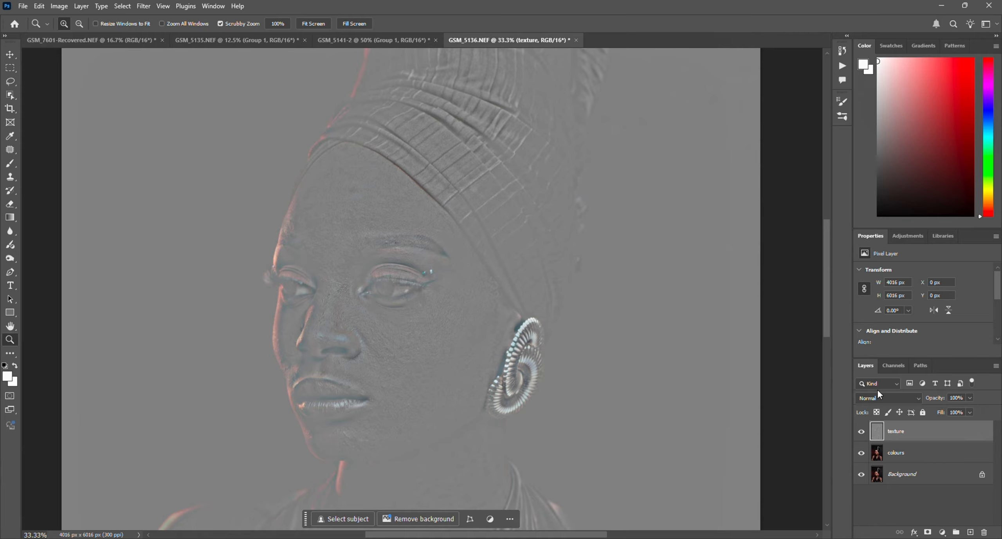
# Step: Set the texture layer's blend mode to Linear Light and group it with the colours layer
pyautogui.click(897, 397)
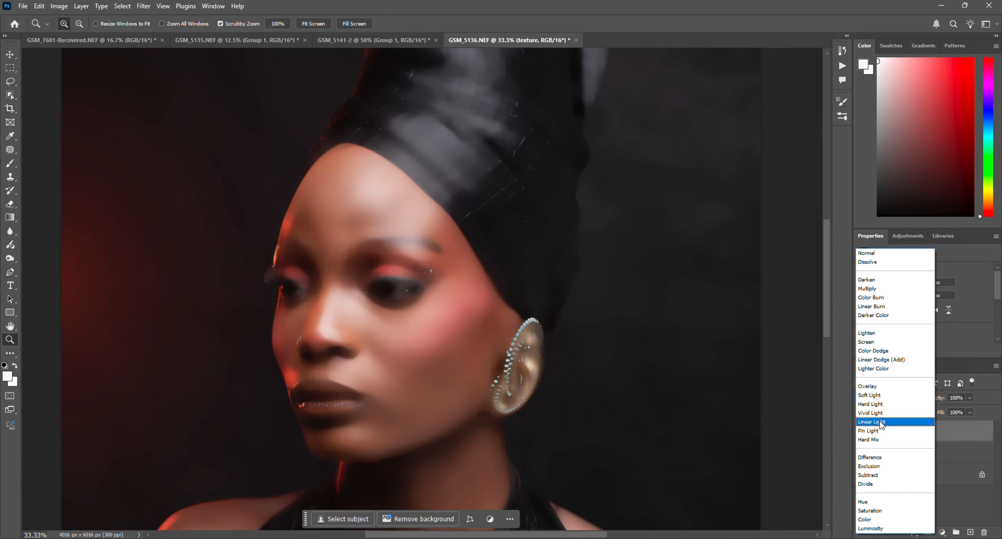
pyautogui.click(879, 421)
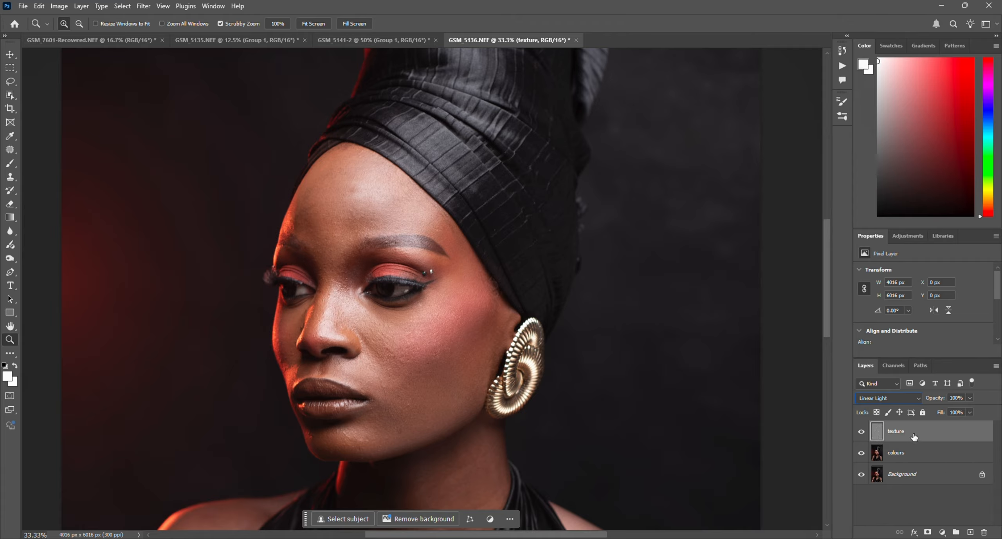
pyautogui.keyDown('shift'); pyautogui.click(912, 455); pyautogui.keyUp('shift')
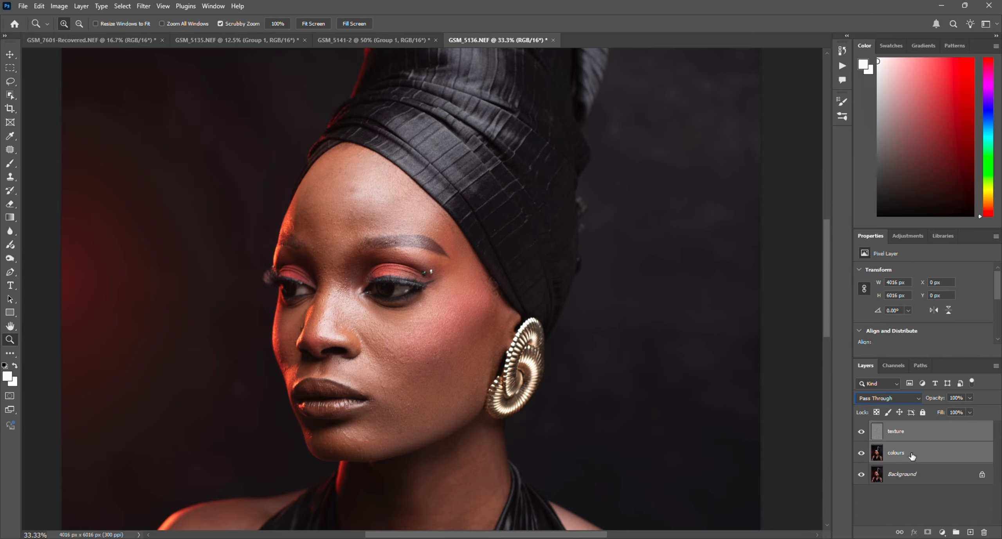
pyautogui.hotkey('ctrl', 'g')
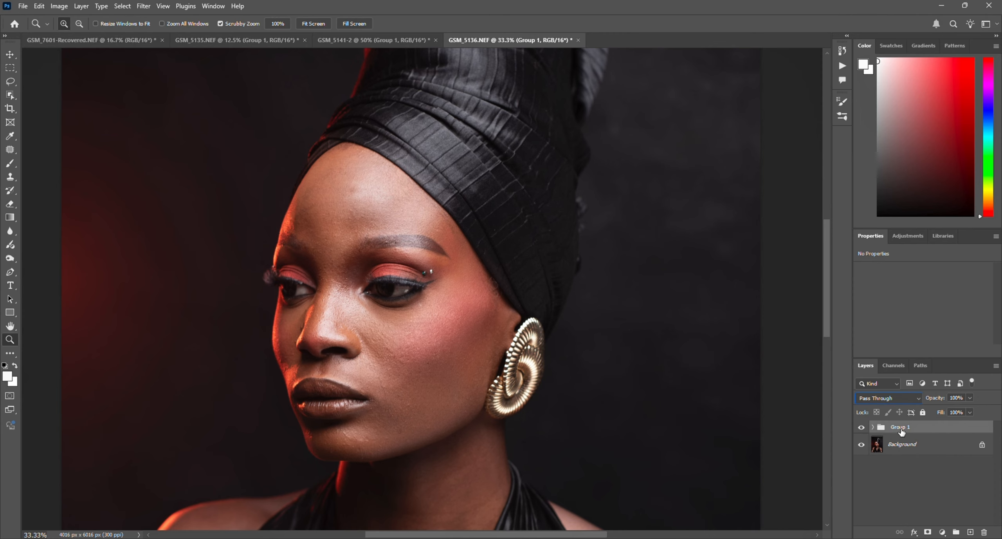
# Step: Lasso the cheek from beneath the eye and temple to the jawline, and make the colours layer inside Group 1 active
pyautogui.click(12, 82)
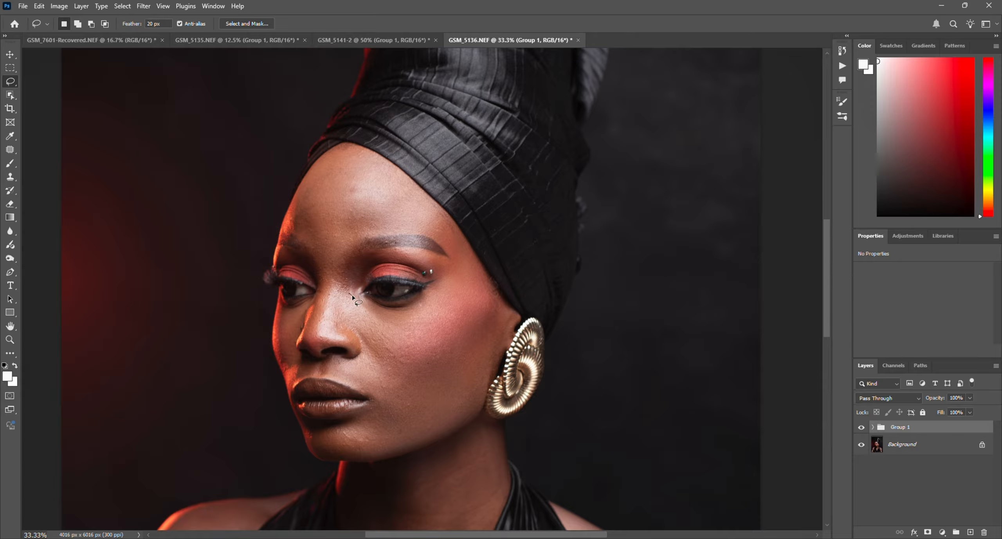
pyautogui.moveTo(349, 293)
pyautogui.mouseDown()
pyautogui.moveTo(399, 305)
pyautogui.moveTo(426, 293)
pyautogui.moveTo(460, 234)
pyautogui.moveTo(508, 313)
pyautogui.moveTo(467, 418)
pyautogui.moveTo(360, 464)
pyautogui.moveTo(357, 436)
pyautogui.moveTo(376, 392)
pyautogui.moveTo(343, 297)
pyautogui.mouseUp()
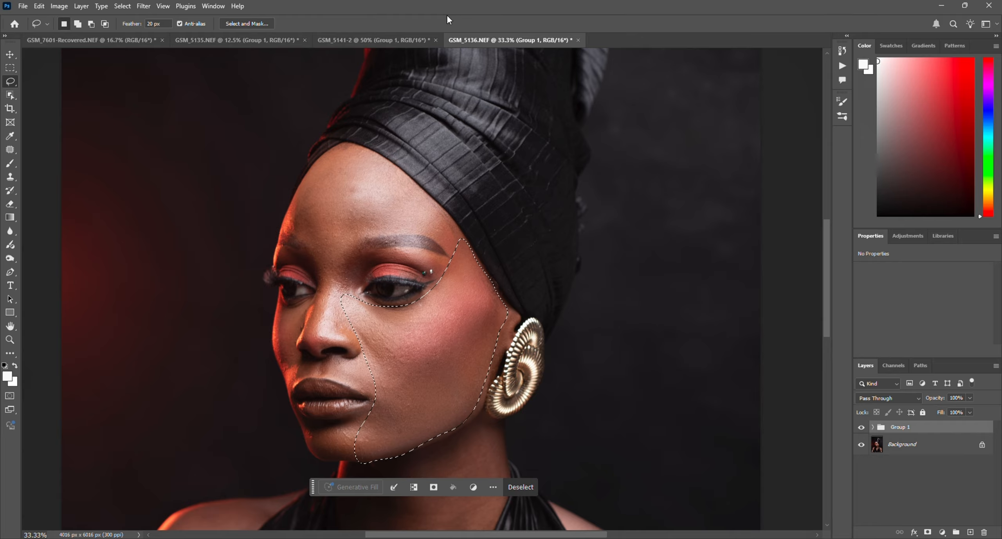
pyautogui.hotkey('ctrl', 'd')
pyautogui.hotkey('ctrl', 'shift', 'd')
pyautogui.click(143, 6)
pyautogui.press('Escape')
pyautogui.click(872, 426)
pyautogui.click(912, 465)
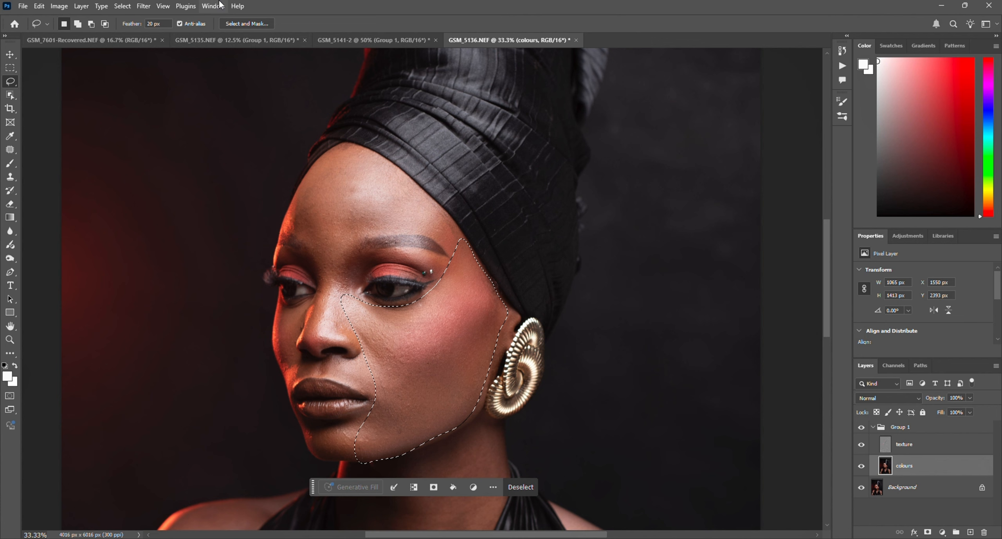
# Step: Apply a Gaussian Blur of 38 pixels to the selected cheek on the colours layer and clear the selection
pyautogui.click(143, 6)
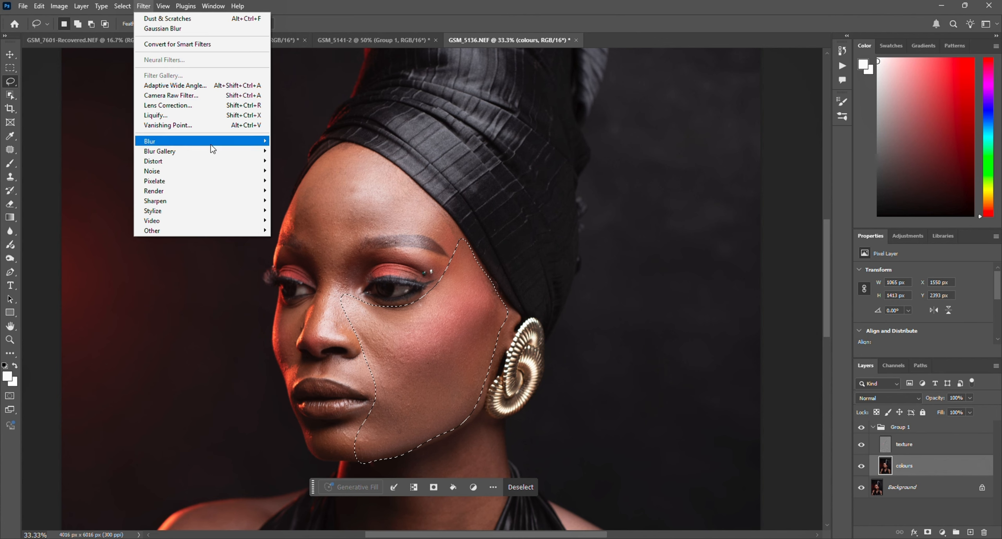
pyautogui.moveTo(212, 143)
pyautogui.click(312, 179)
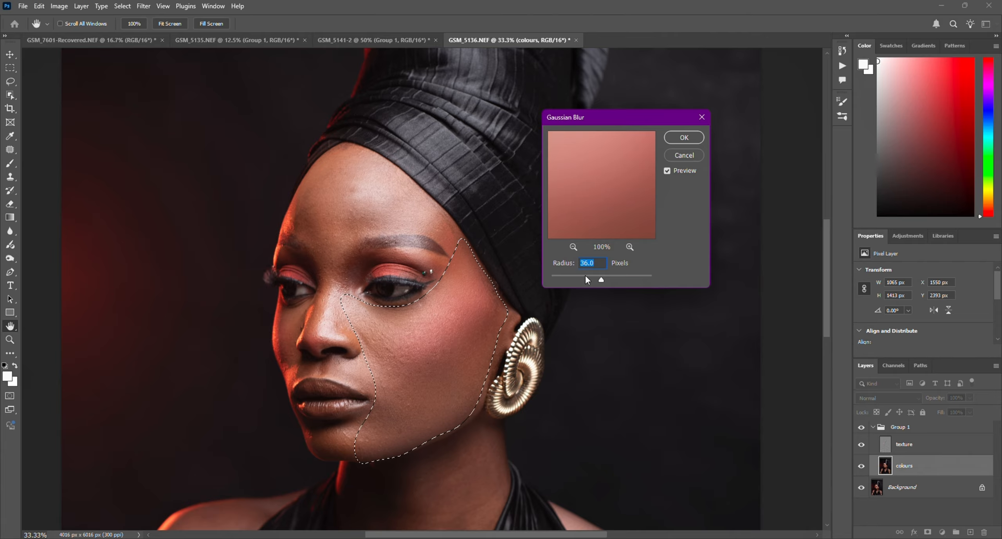
pyautogui.moveTo(603, 280)
pyautogui.mouseDown()
pyautogui.moveTo(552, 288)
pyautogui.moveTo(554, 279)
pyautogui.moveTo(603, 281)
pyautogui.mouseUp()
pyautogui.moveTo(602, 281); pyautogui.dragTo(600, 282)
pyautogui.click(602, 263)
pyautogui.press('BackSpace')
pyautogui.press('BackSpace')
pyautogui.press('BackSpace')
pyautogui.press('BackSpace')
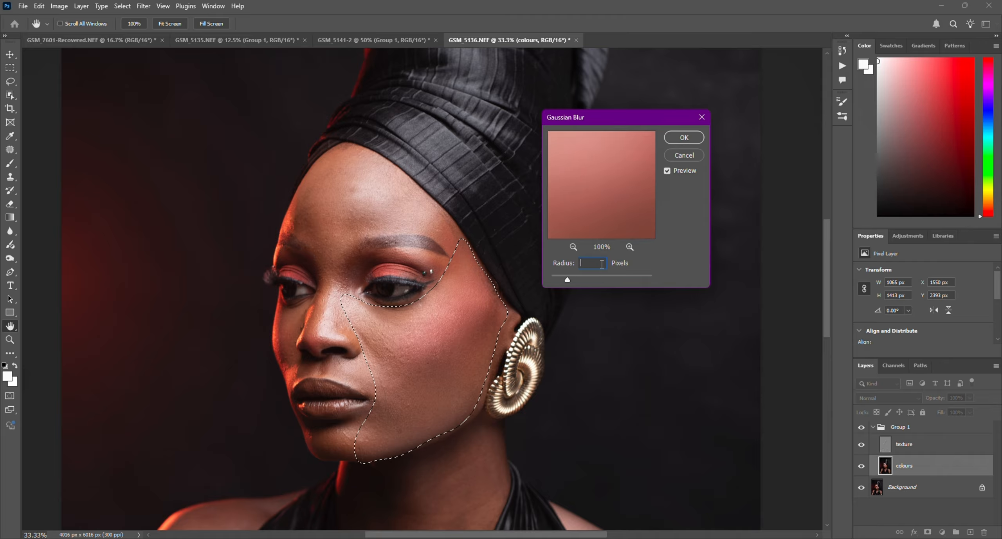
pyautogui.write('38')
pyautogui.press('Tab')
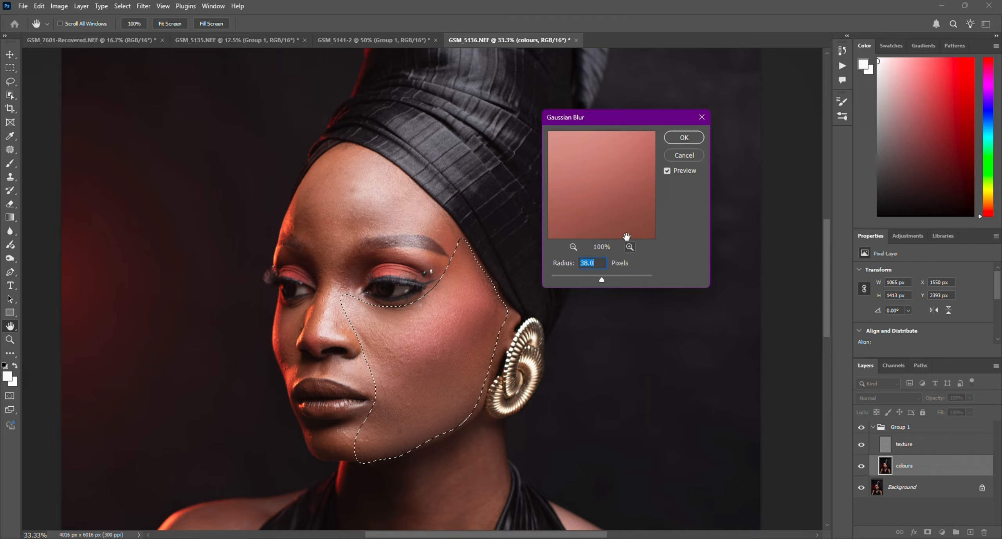
pyautogui.click(684, 137)
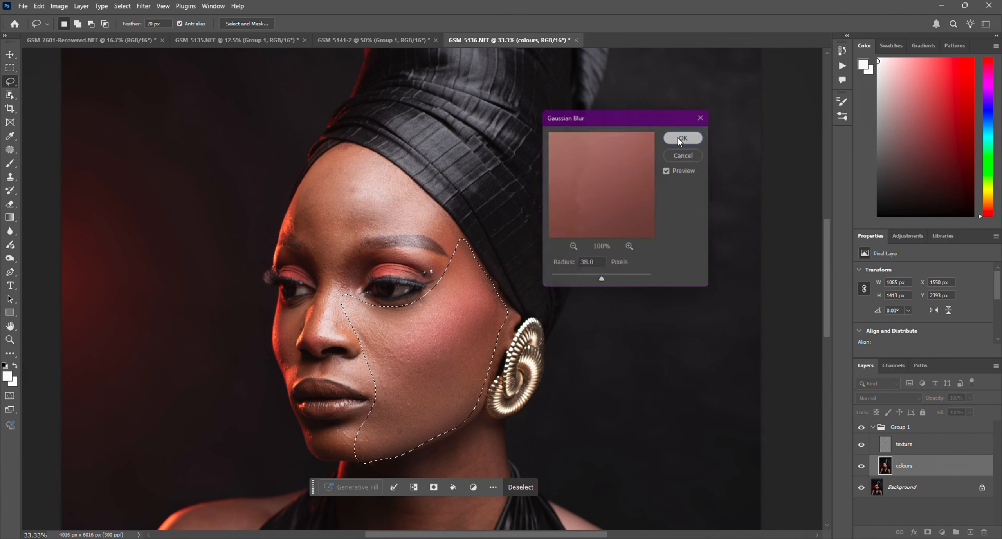
pyautogui.click(523, 487)
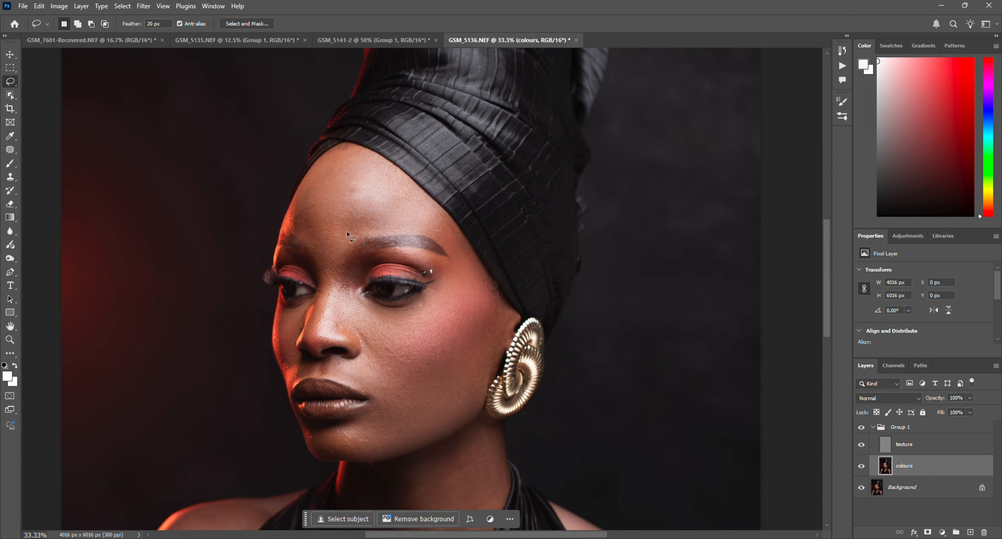
# Step: Lasso the forehead above the eyebrows and soften it on the colours layer with a 36-pixel Gaussian Blur, clearing the selection
pyautogui.moveTo(283, 227)
pyautogui.mouseDown()
pyautogui.moveTo(329, 250)
pyautogui.moveTo(371, 233)
pyautogui.moveTo(424, 232)
pyautogui.moveTo(486, 290)
pyautogui.moveTo(475, 257)
pyautogui.moveTo(436, 205)
pyautogui.moveTo(367, 147)
pyautogui.moveTo(336, 144)
pyautogui.moveTo(284, 230)
pyautogui.mouseUp()
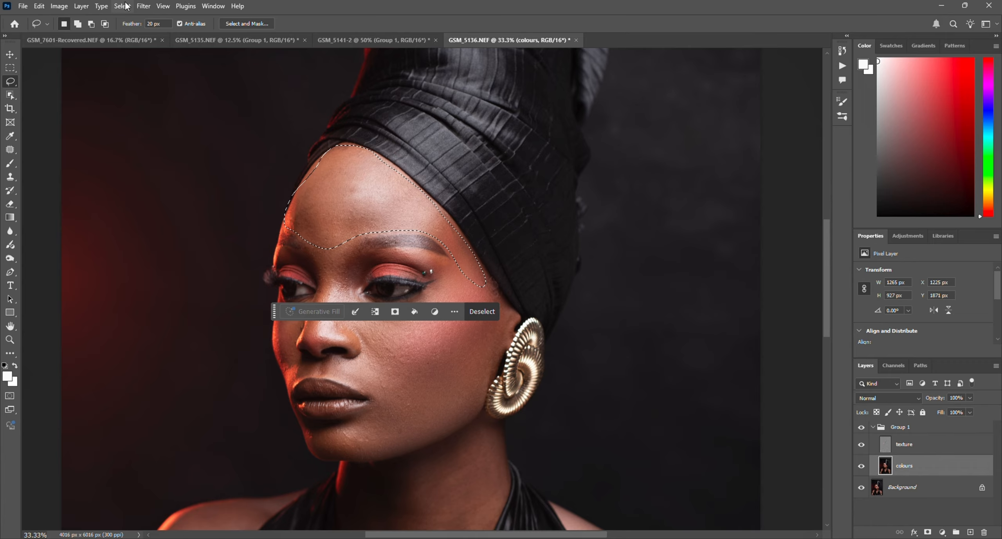
pyautogui.click(143, 6)
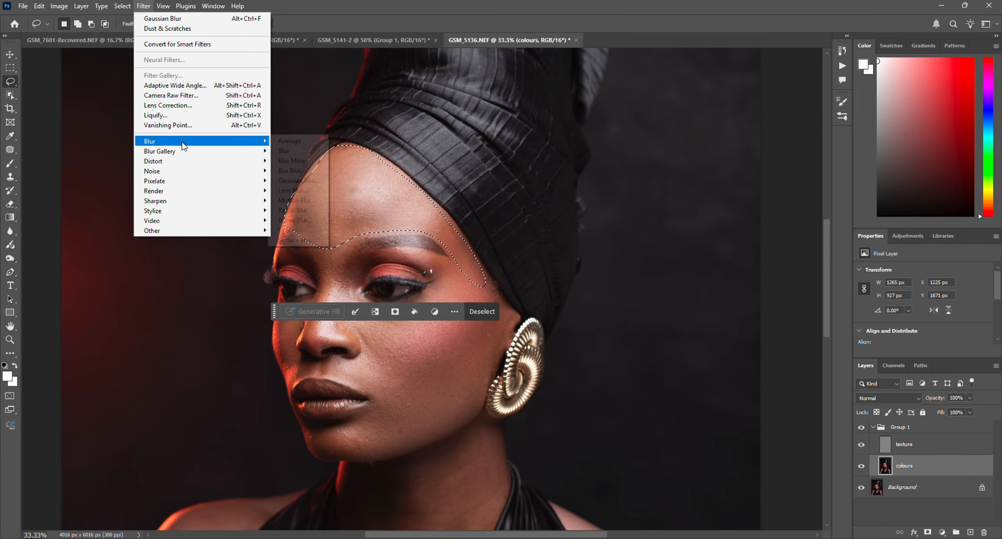
pyautogui.moveTo(184, 141)
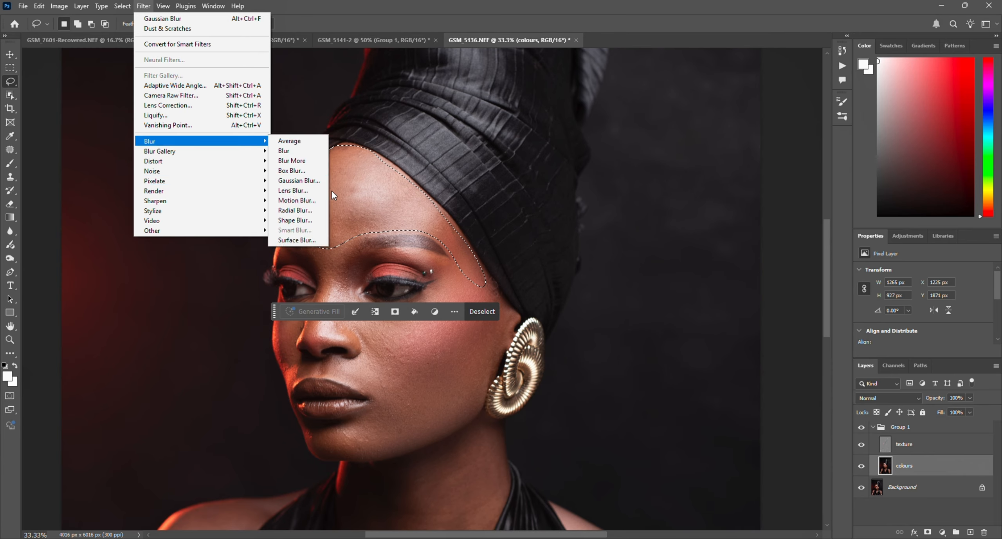
pyautogui.click(305, 180)
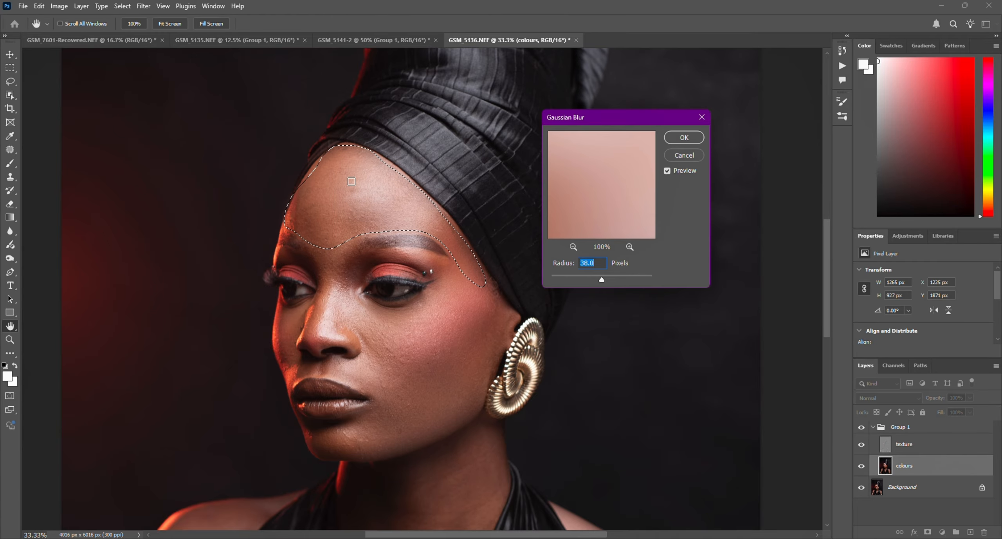
pyautogui.moveTo(602, 280); pyautogui.dragTo(610, 281)
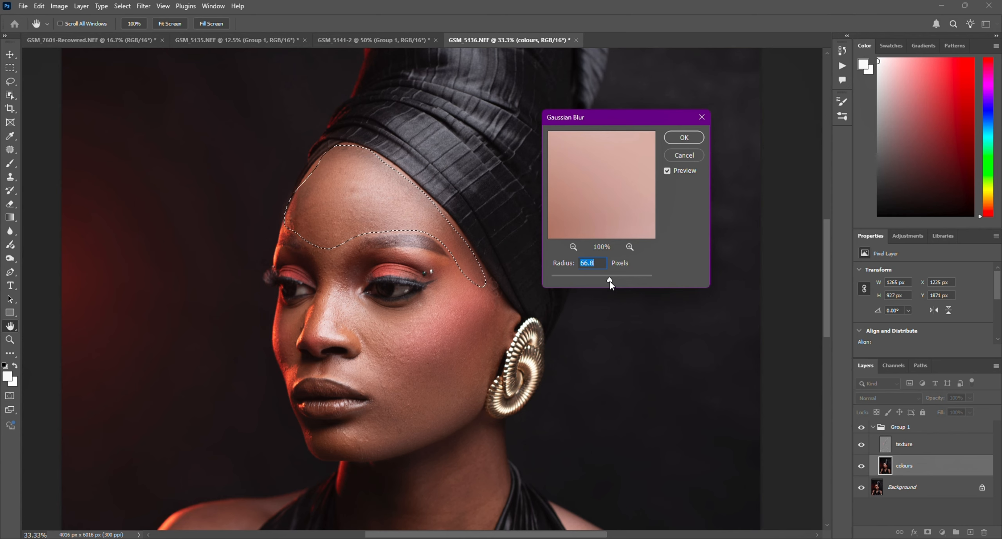
pyautogui.moveTo(605, 278); pyautogui.dragTo(606, 280)
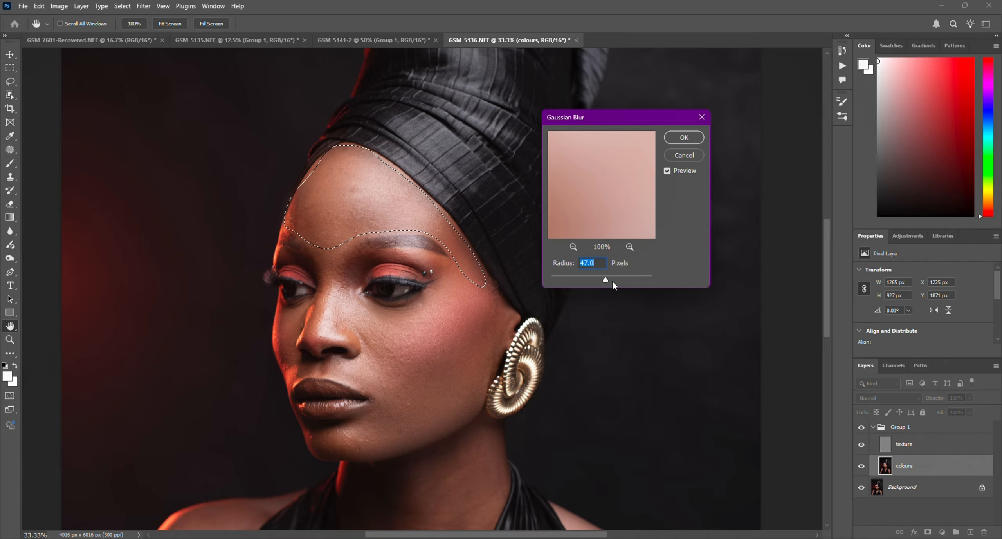
pyautogui.write('2')
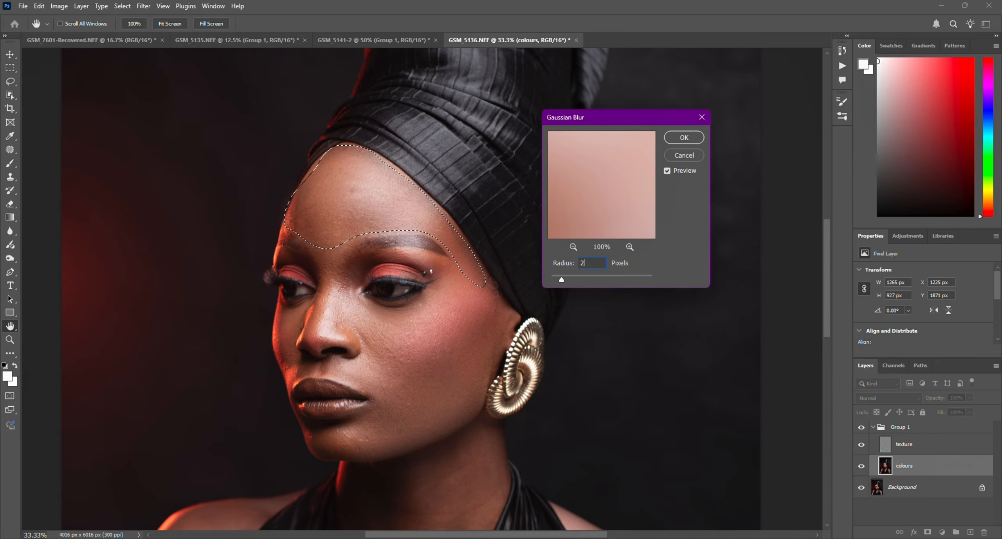
pyautogui.press('BackSpace')
pyautogui.write('3')
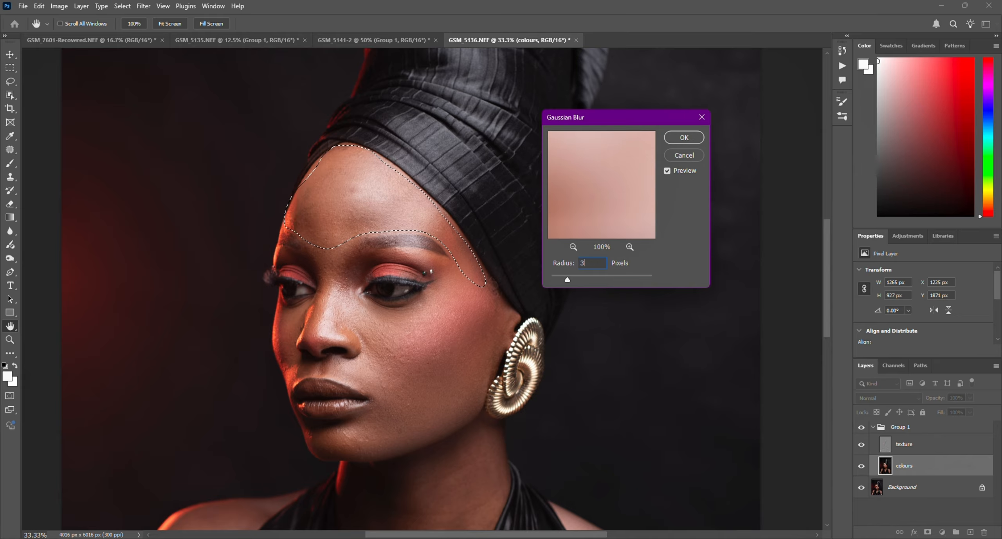
pyautogui.write('6')
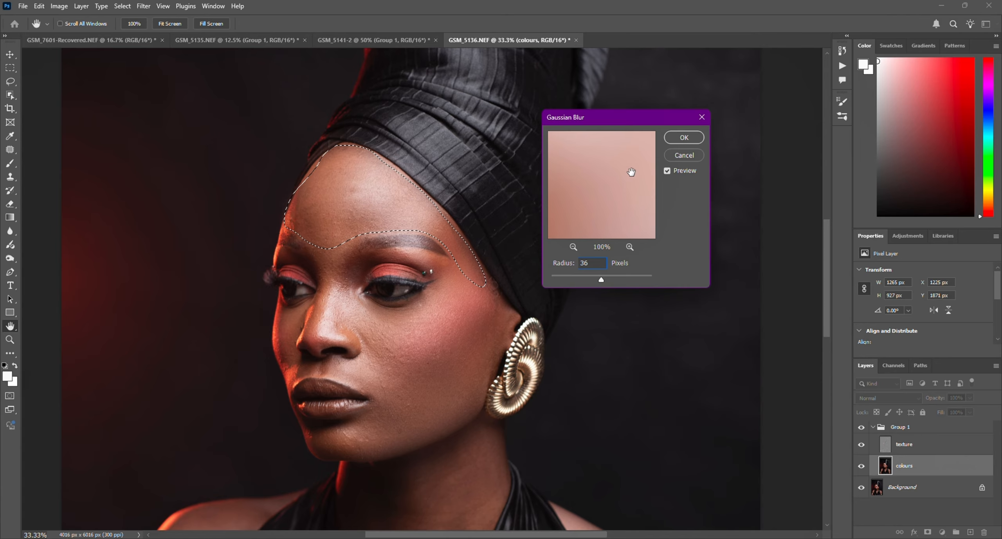
pyautogui.click(683, 139)
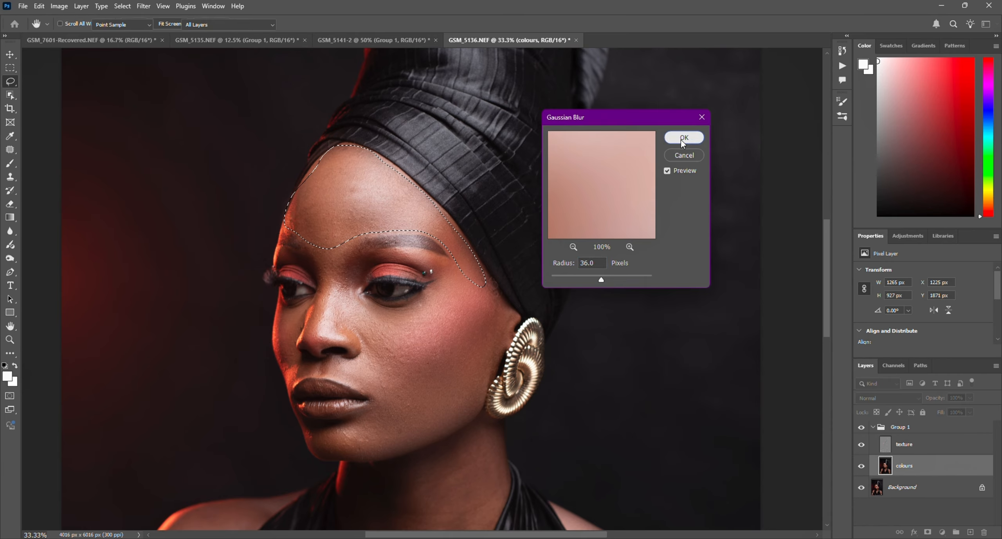
pyautogui.click(494, 311)
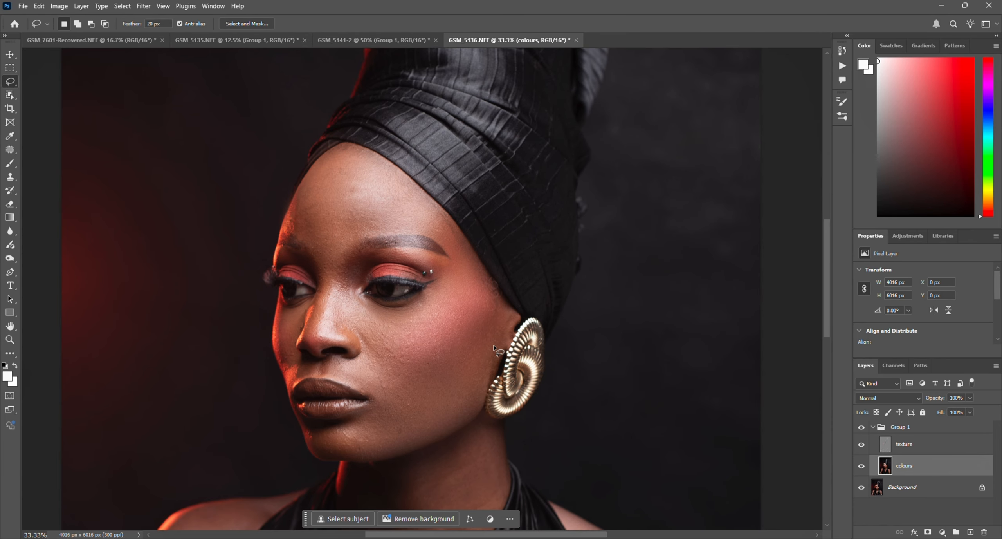
pyautogui.scroll(-1, 372, 405)
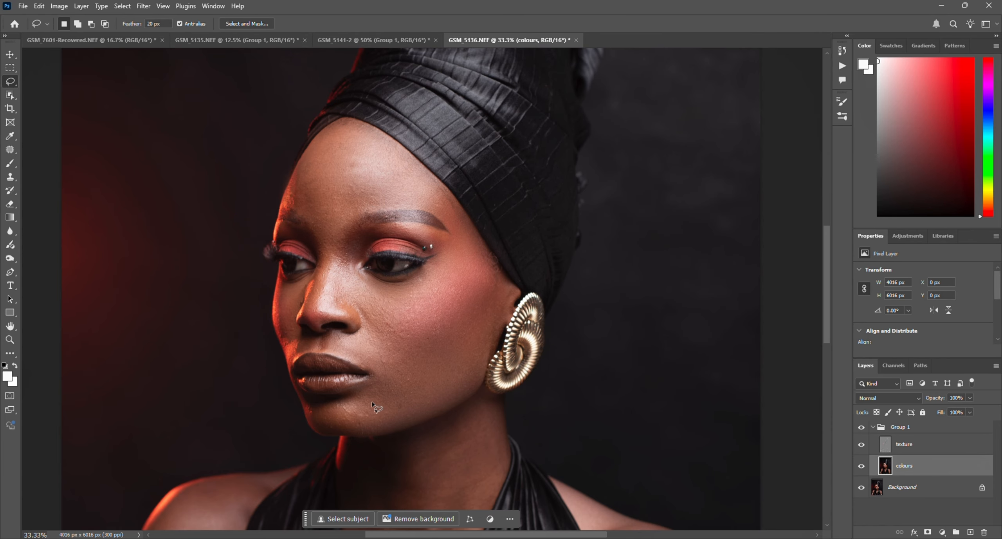
# Step: Lasso the chin below the lips and soften it on the colours layer with a 30.4-pixel Gaussian Blur, clearing the selection
pyautogui.moveTo(308, 396)
pyautogui.mouseDown()
pyautogui.moveTo(366, 388)
pyautogui.moveTo(380, 415)
pyautogui.moveTo(370, 430)
pyautogui.moveTo(314, 433)
pyautogui.moveTo(301, 409)
pyautogui.moveTo(308, 396)
pyautogui.mouseUp()
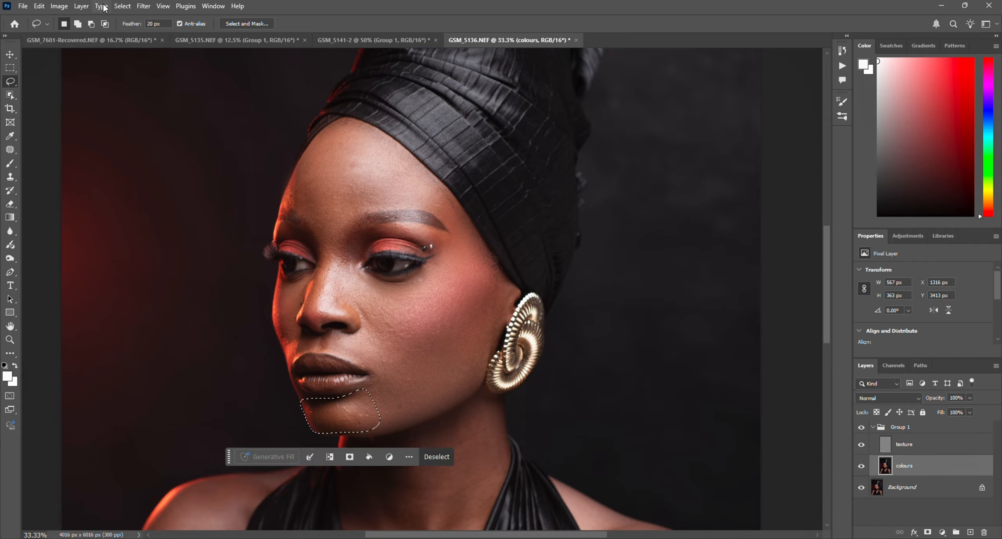
pyautogui.click(144, 6)
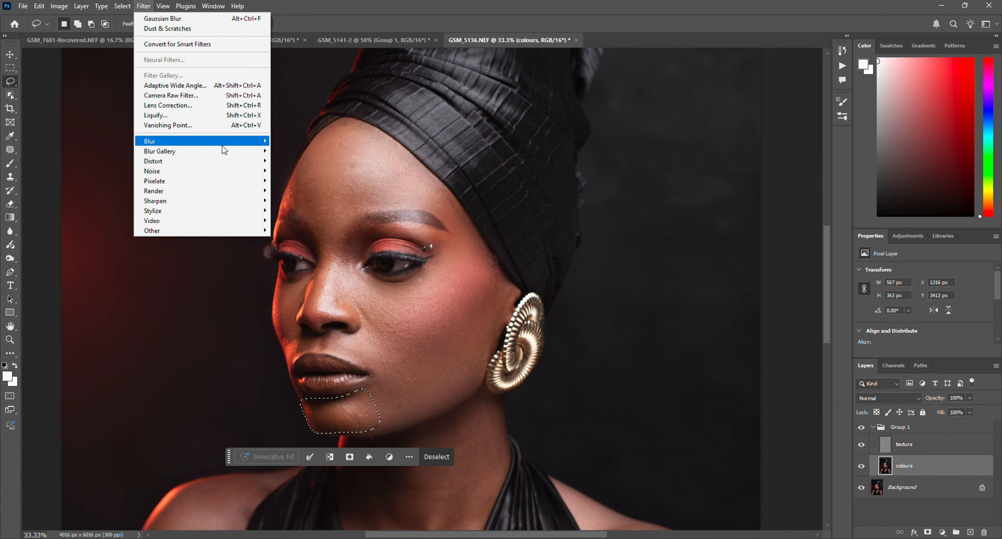
pyautogui.moveTo(224, 141)
pyautogui.click(316, 181)
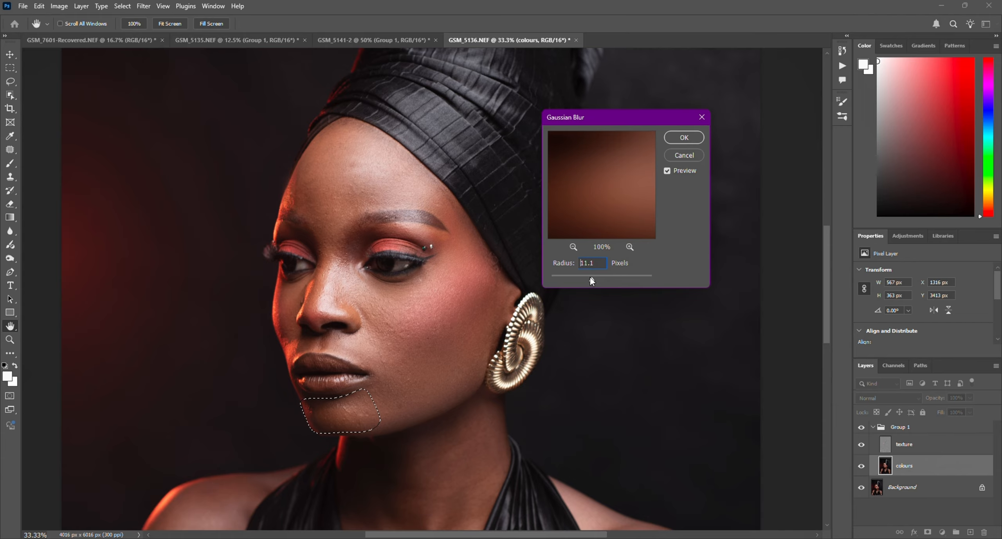
pyautogui.moveTo(590, 277); pyautogui.dragTo(582, 276)
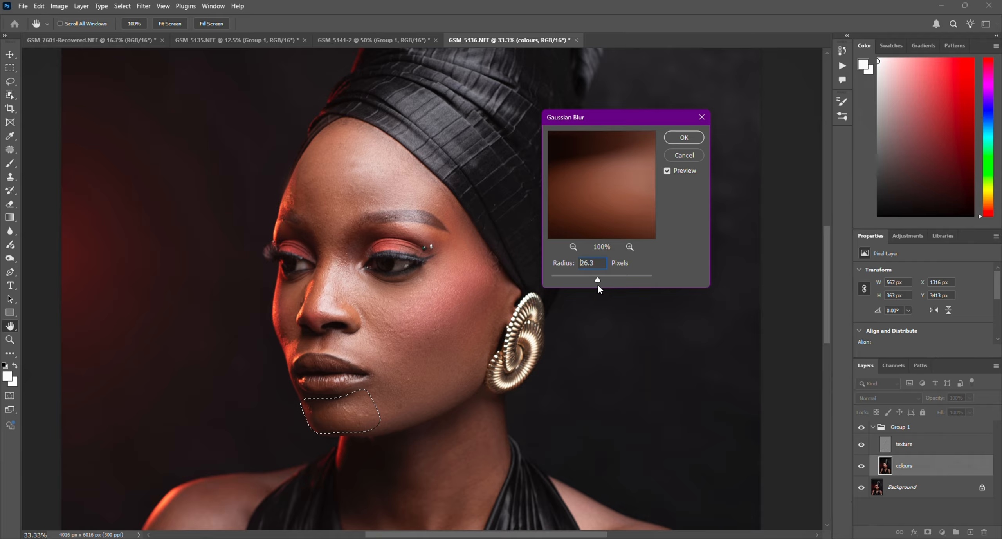
pyautogui.click(685, 137)
pyautogui.click(434, 456)
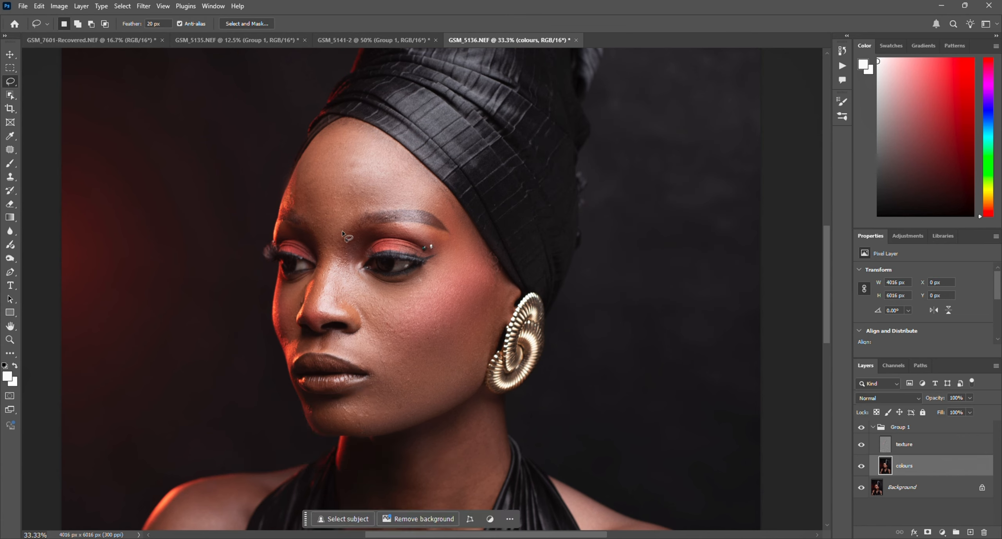
# Step: Lasso the nose from between the eyebrows to the tip, apply a Gaussian Blur of about 14 pixels, and clear the selection
pyautogui.moveTo(347, 226)
pyautogui.mouseDown()
pyautogui.moveTo(331, 296)
pyautogui.moveTo(345, 312)
pyautogui.moveTo(300, 320)
pyautogui.moveTo(314, 228)
pyautogui.moveTo(347, 226)
pyautogui.mouseUp()
pyautogui.click(144, 6)
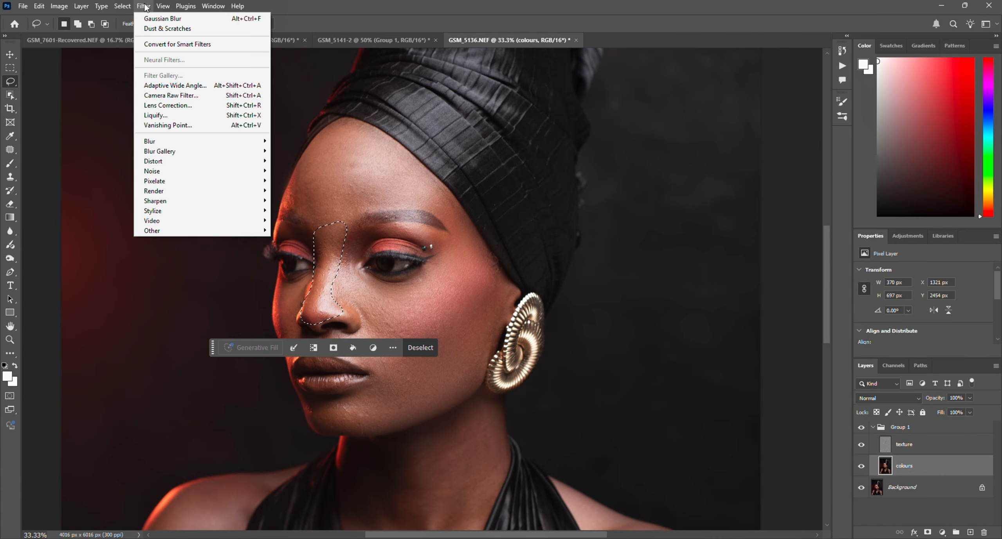
pyautogui.moveTo(222, 156)
pyautogui.moveTo(235, 141)
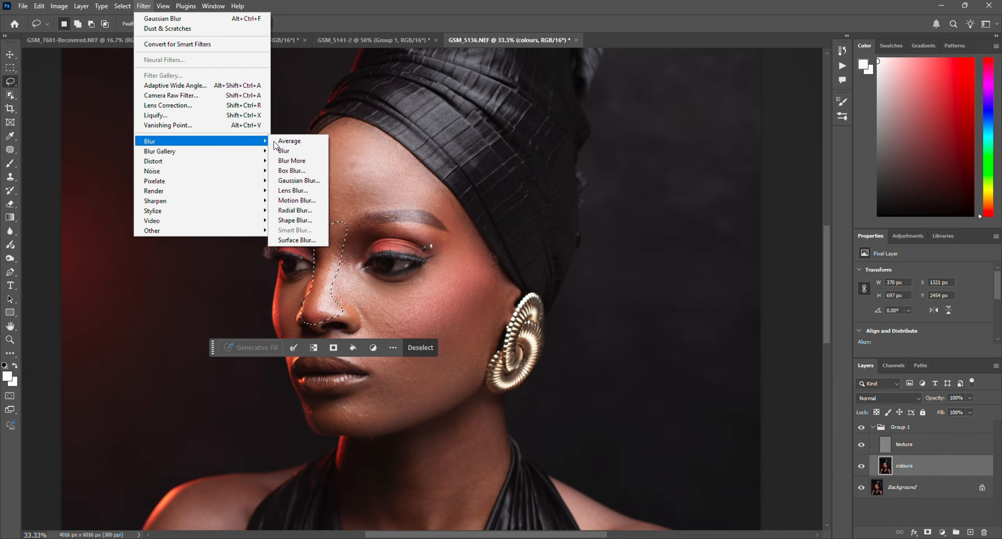
pyautogui.click(315, 181)
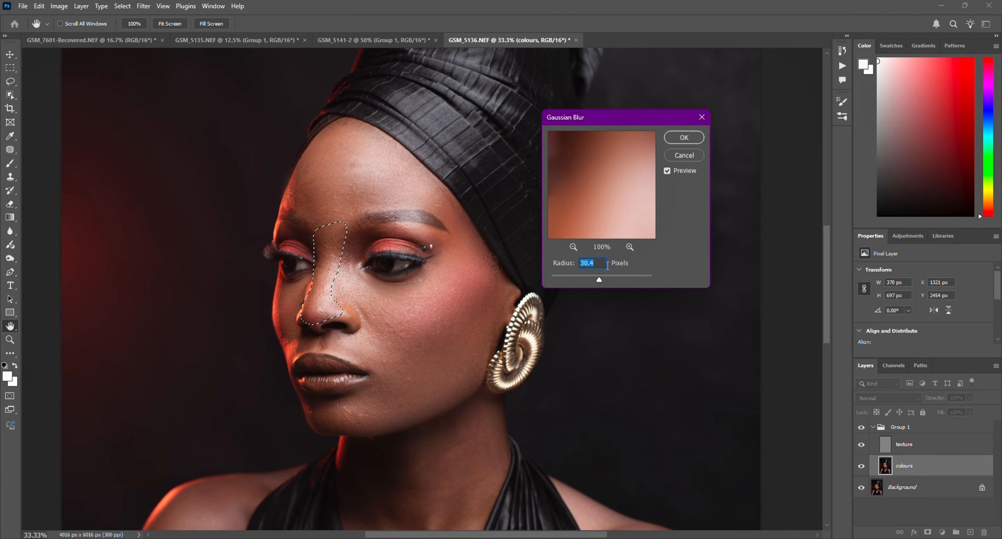
pyautogui.moveTo(592, 279); pyautogui.dragTo(593, 281)
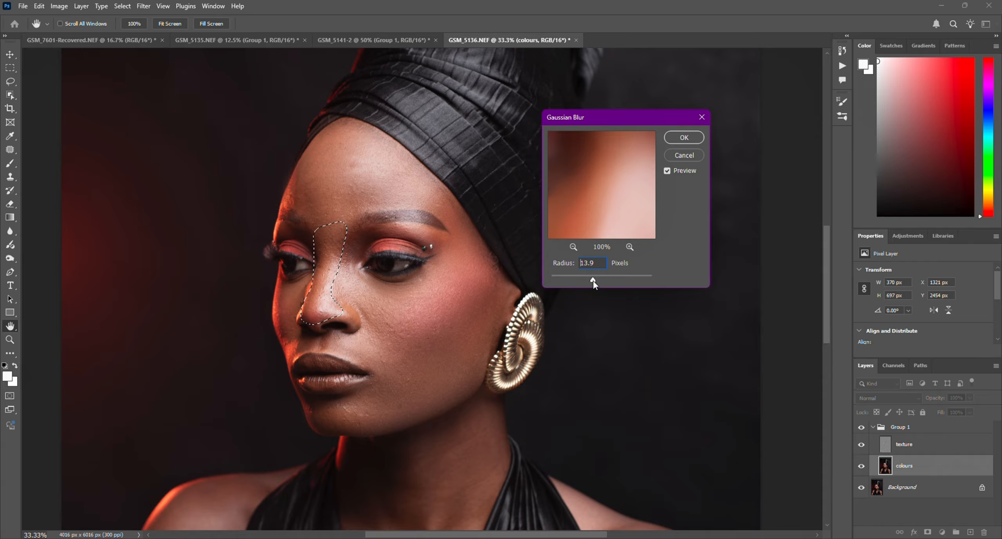
pyautogui.click(594, 280)
pyautogui.click(684, 137)
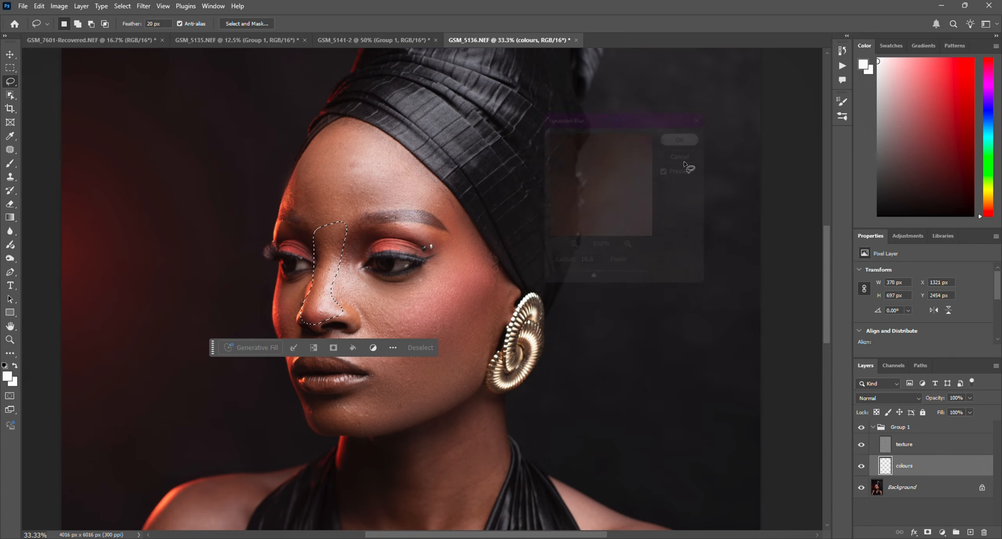
pyautogui.click(428, 347)
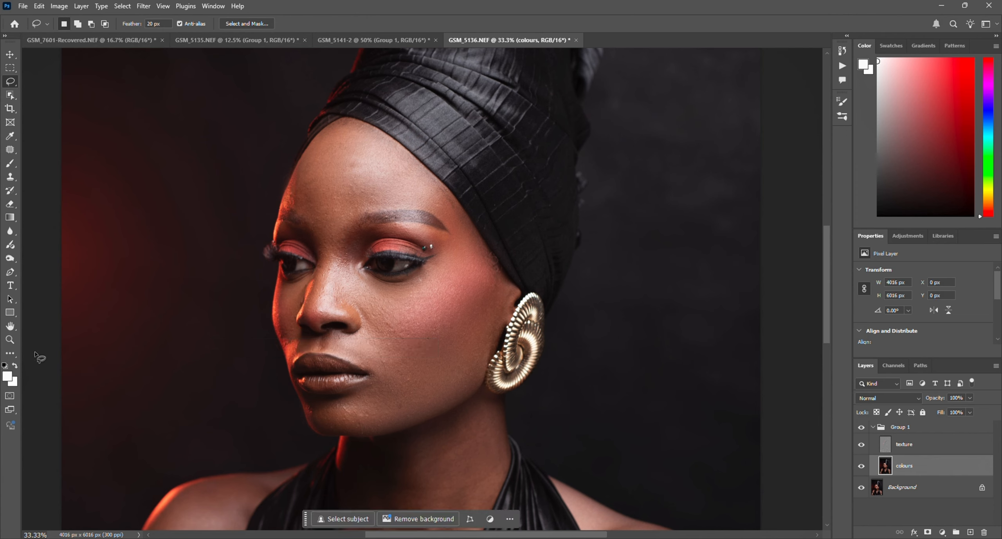
# Step: Collapse Group 1 and toggle its visibility to compare the face before and after the retouch
pyautogui.click(10, 340)
pyautogui.click(79, 23)
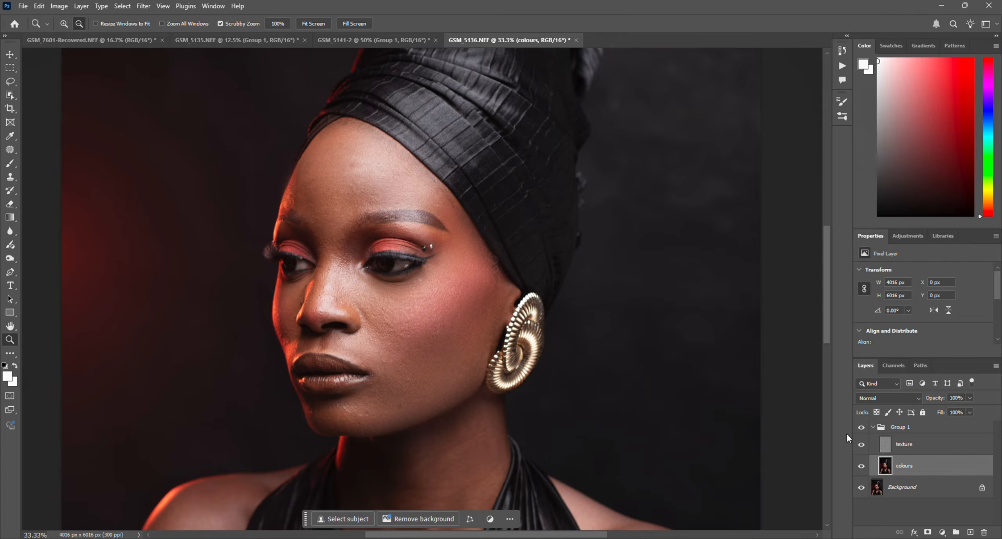
pyautogui.click(873, 427)
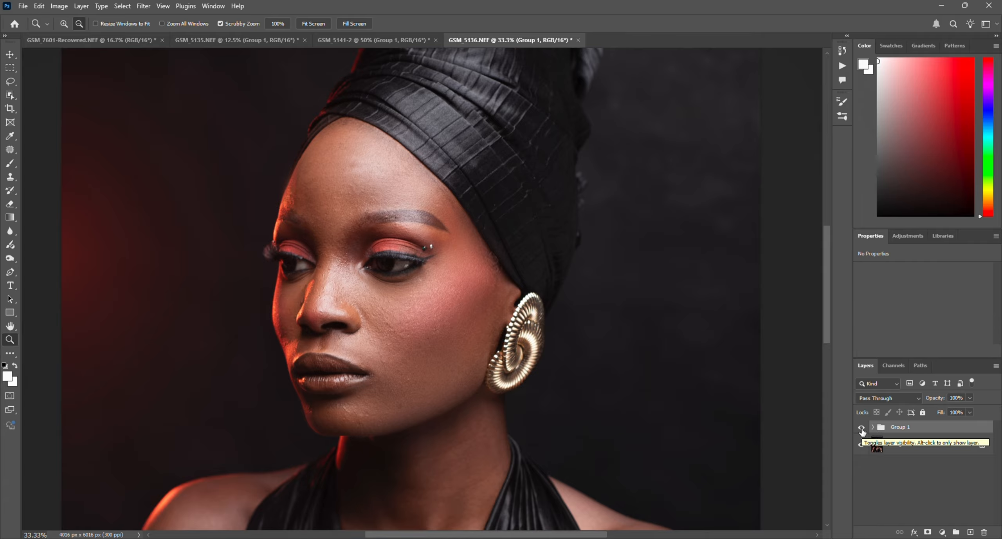
pyautogui.click(861, 428)
pyautogui.click(862, 428)
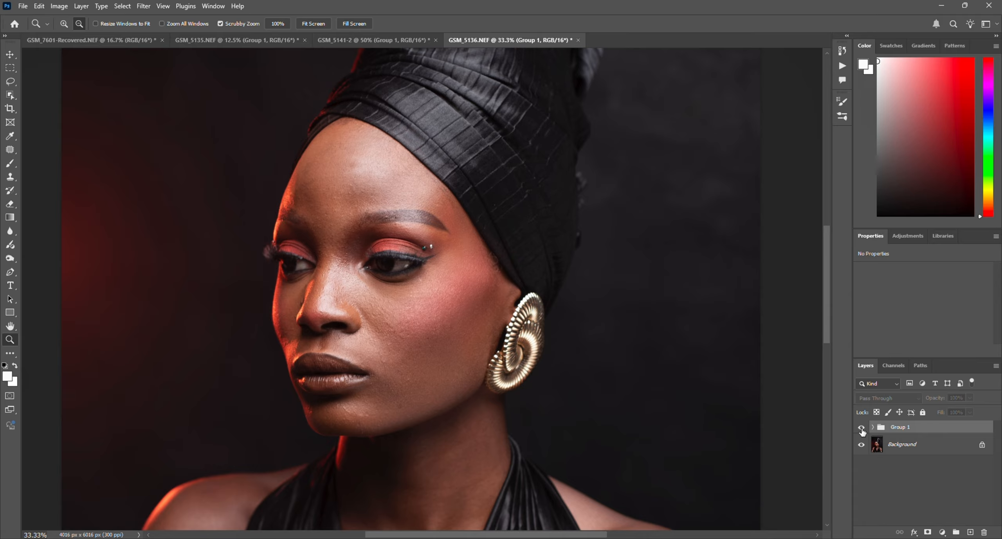
pyautogui.click(862, 429)
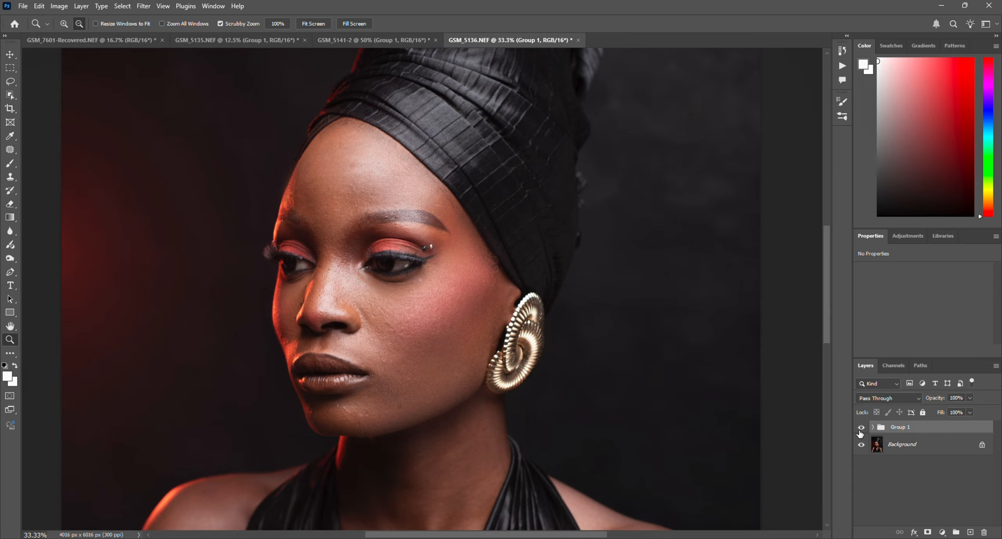
pyautogui.click(862, 427)
pyautogui.click(861, 428)
# Step: Compare the retouched and original skin across the head and shoulders by repeatedly hiding and showing Group 1
pyautogui.click(417, 285)
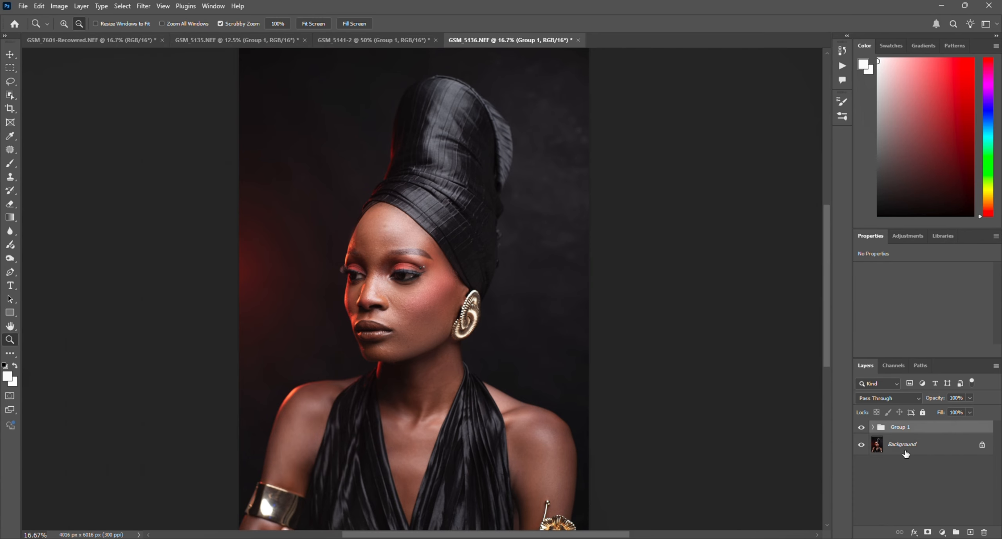
pyautogui.click(863, 428)
pyautogui.click(863, 428)
pyautogui.click(861, 428)
pyautogui.click(861, 427)
pyautogui.click(861, 430)
pyautogui.click(861, 431)
pyautogui.click(861, 430)
pyautogui.click(861, 431)
# Step: Inspect the face close up with Group 1 hidden and shown again
pyautogui.click(63, 24)
pyautogui.click(450, 234)
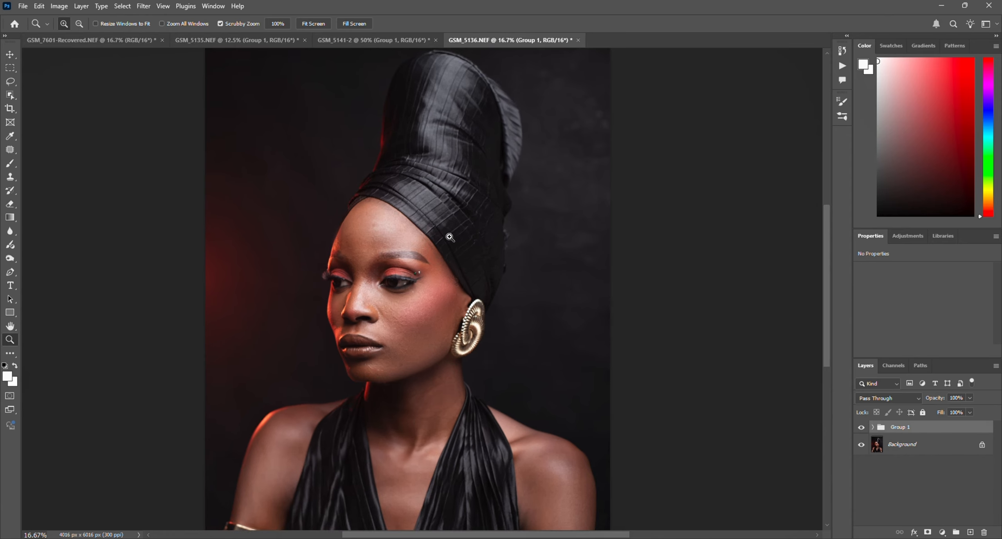
pyautogui.click(448, 236)
pyautogui.click(861, 427)
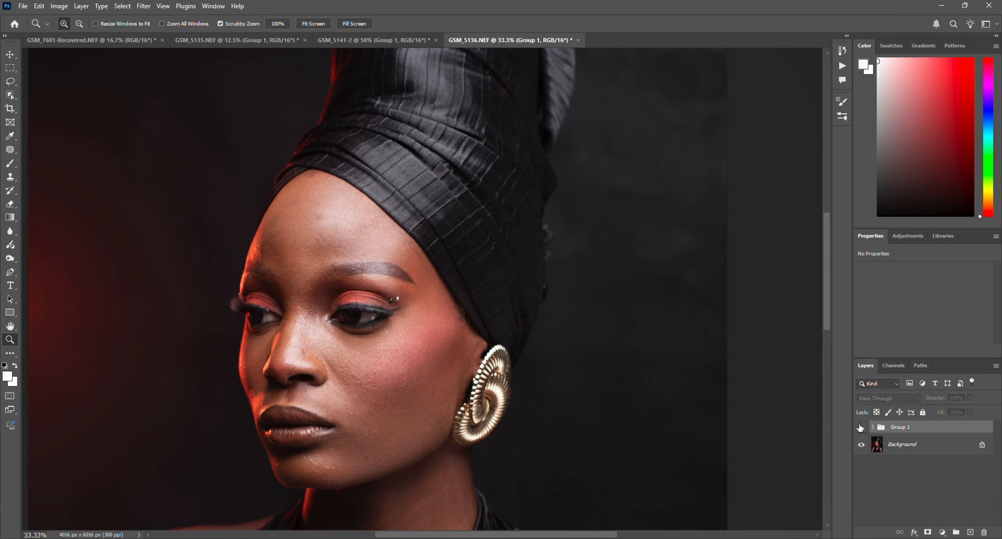
pyautogui.click(861, 427)
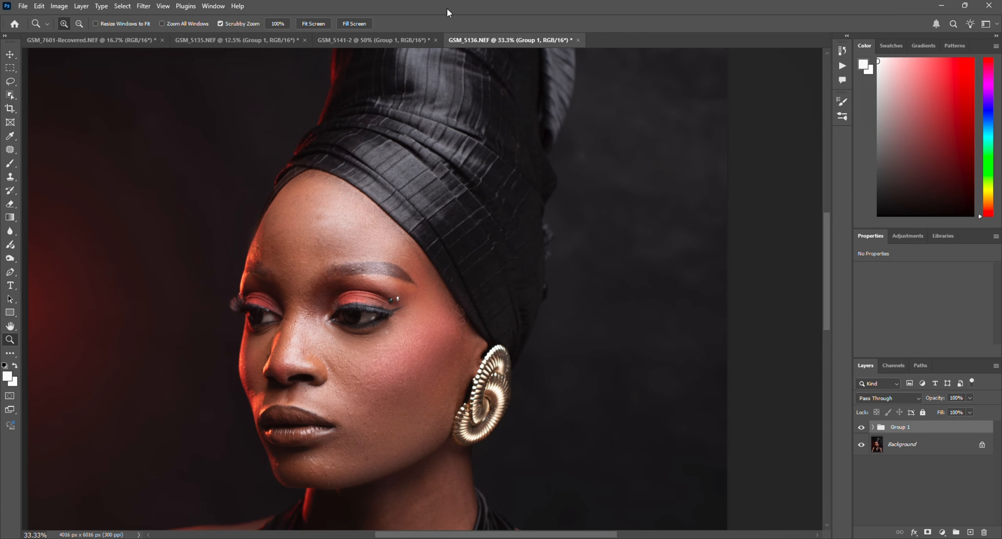
# Step: Check the retouch on the entire portrait by switching Group 1 off and on, leaving it visible
pyautogui.scroll(-3, 449, 39)
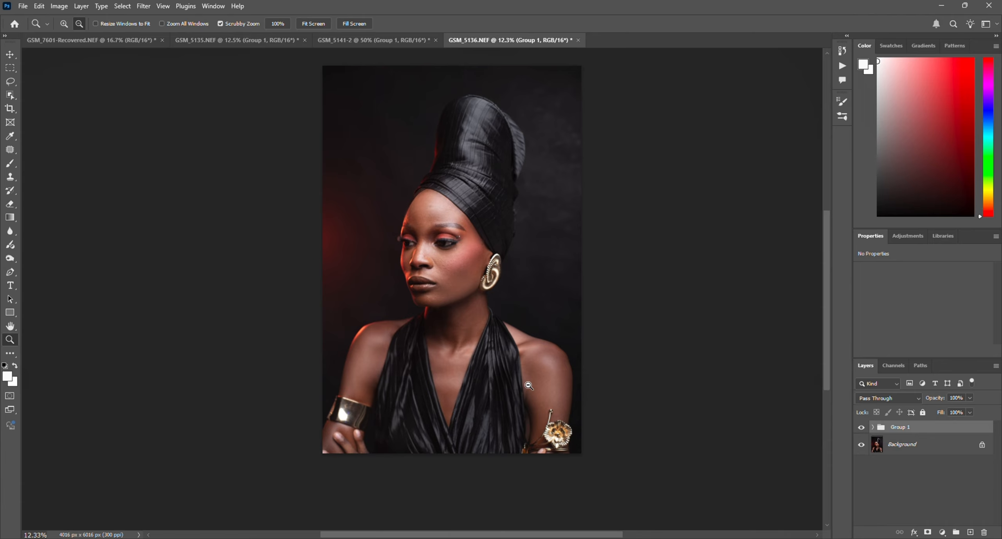
pyautogui.click(862, 428)
pyautogui.click(862, 428)
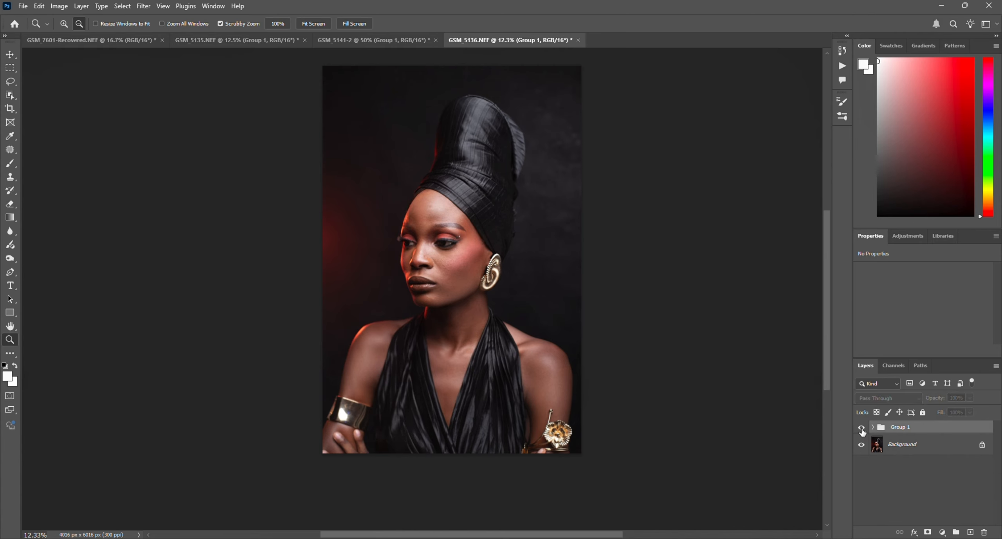
pyautogui.click(862, 428)
pyautogui.click(862, 428)
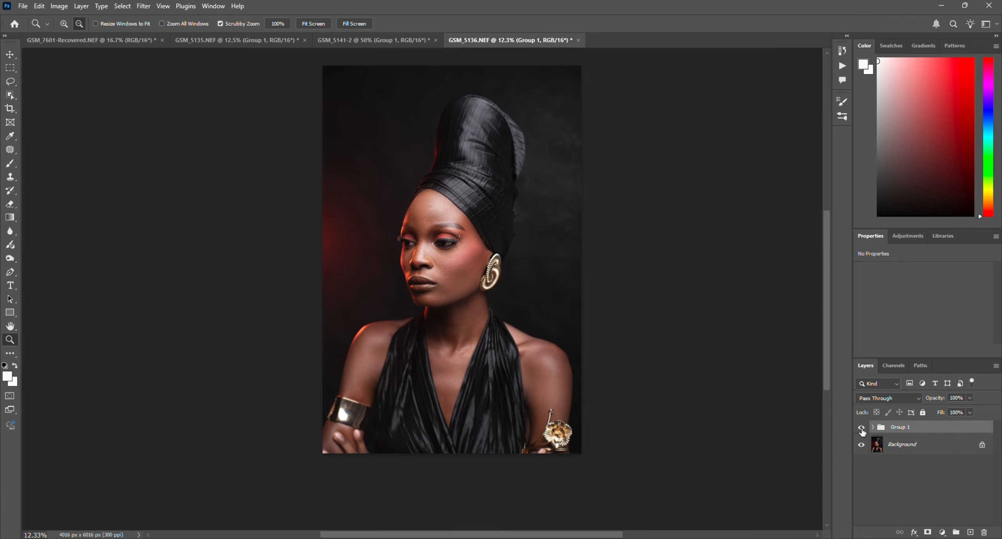